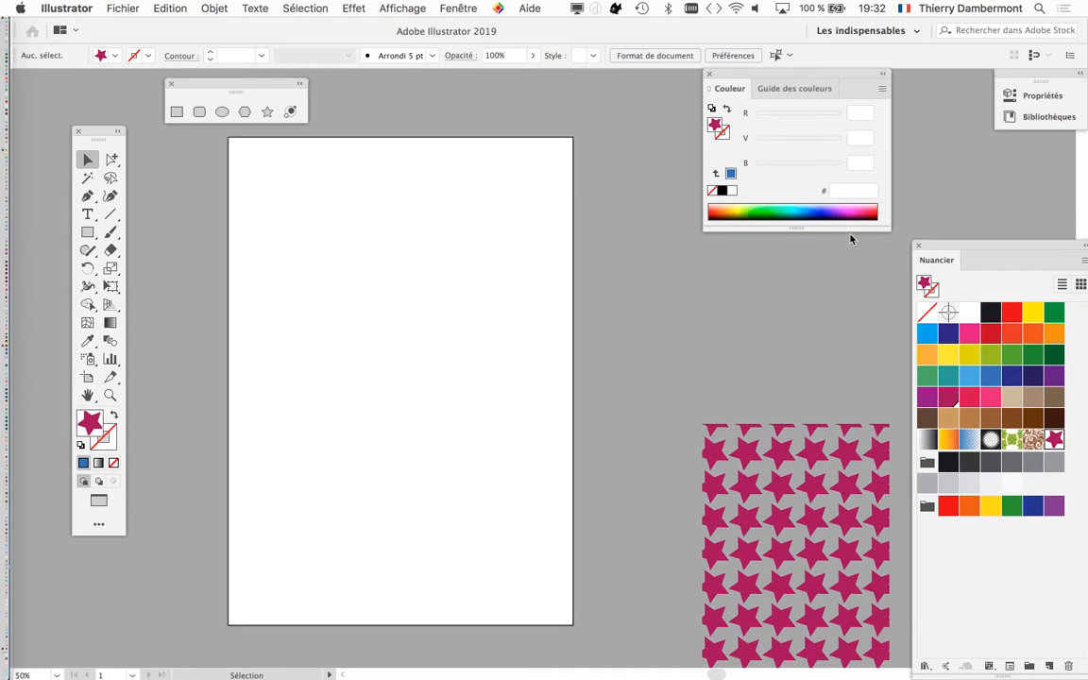
Step: Open the star pattern swatch Nouvelle nuance de motif 4 for editing and move the panels clear of the pattern preview
left_click_drag(944, 252, 518, 91)
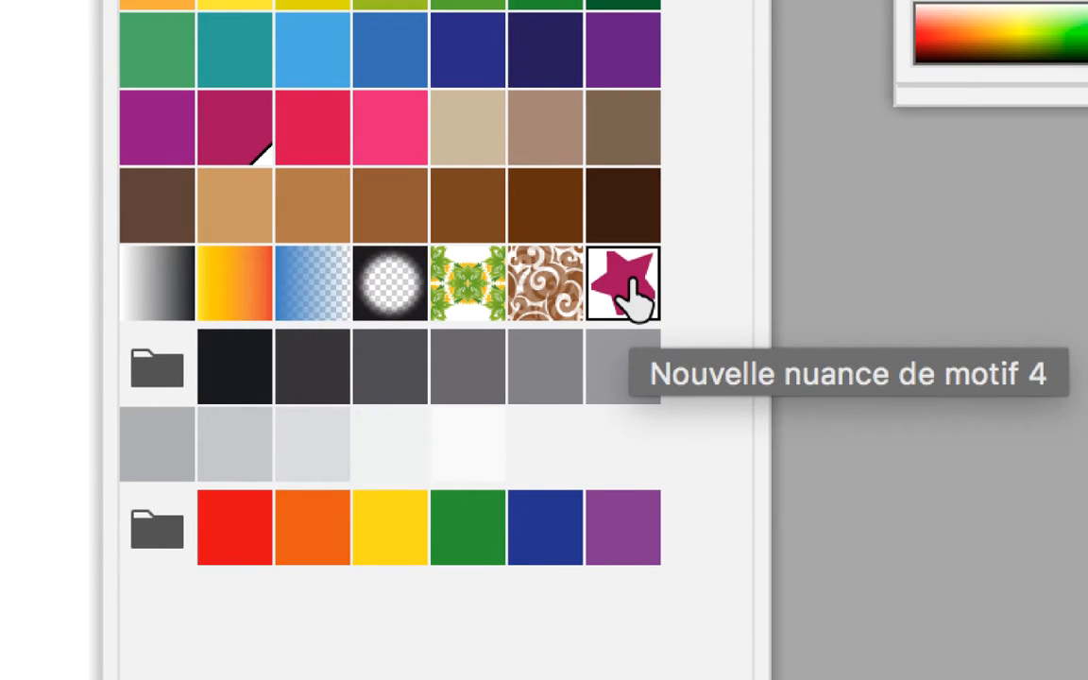
left_click(631, 295)
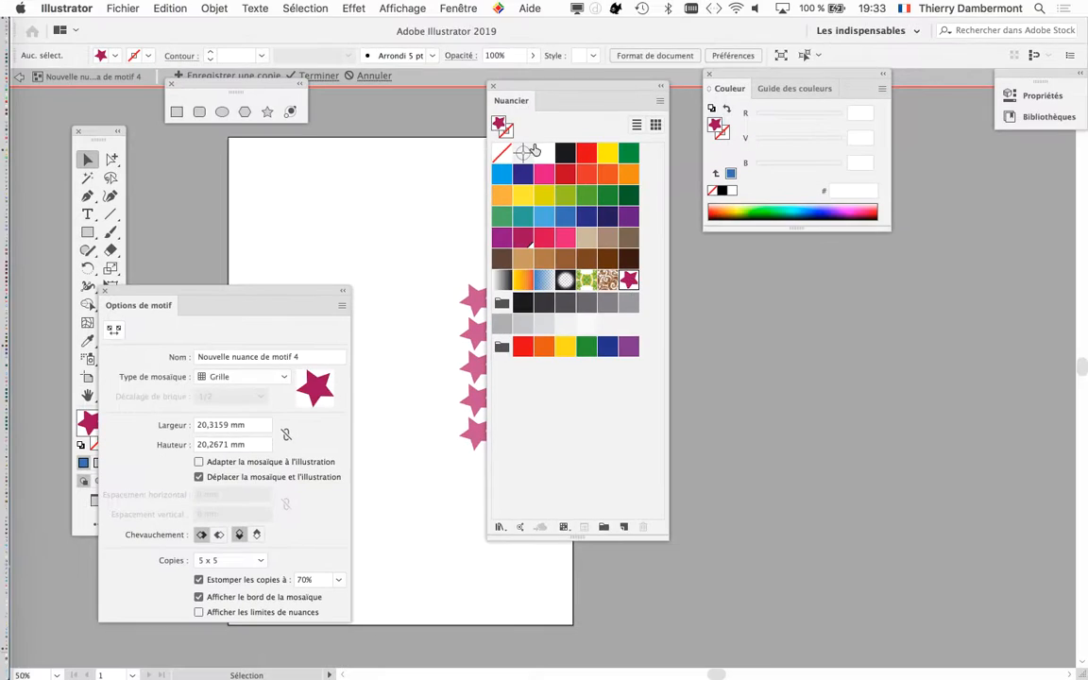
left_click_drag(517, 87, 765, 344)
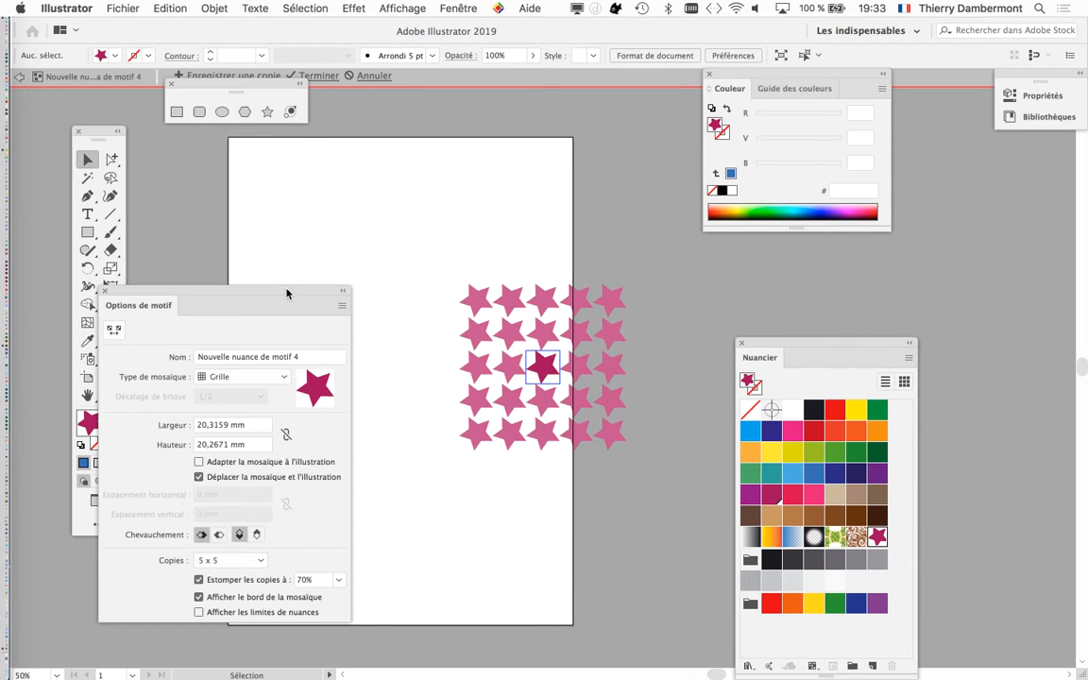
left_click_drag(287, 293, 343, 201)
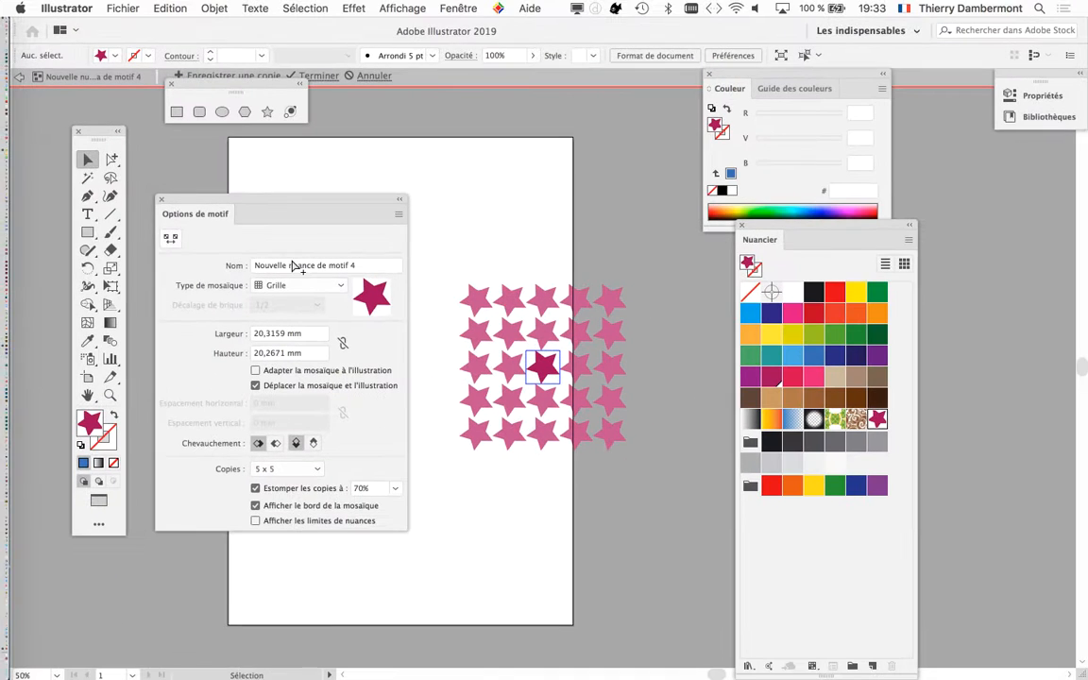
left_click_drag(323, 204, 328, 176)
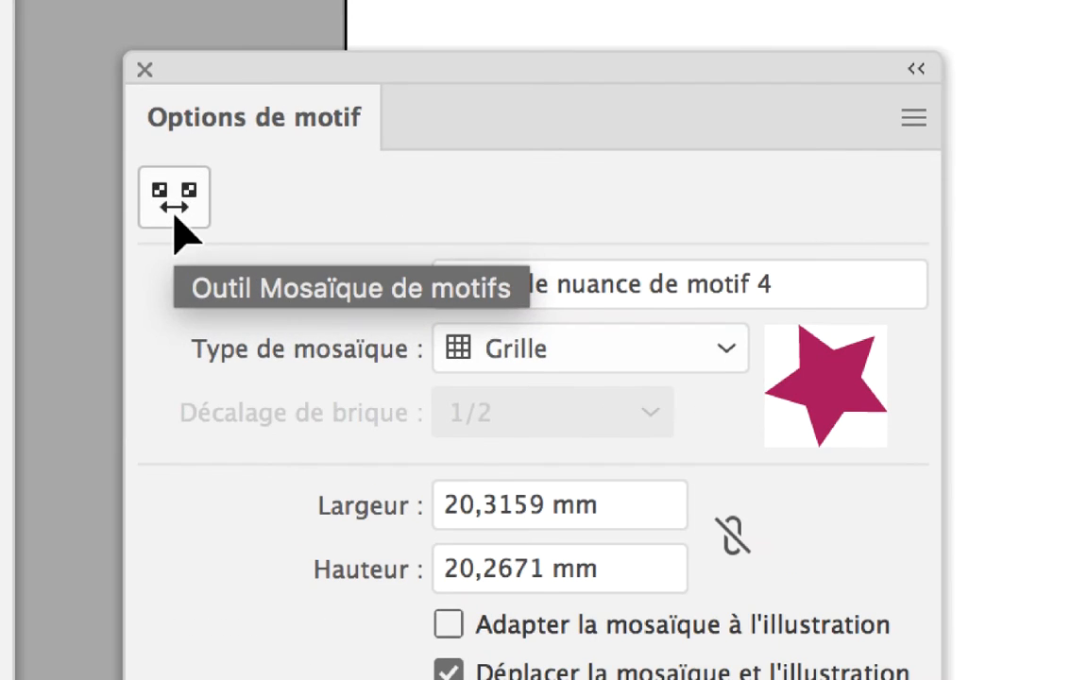
Step: Enlarge the star's tile with the Pattern Tile tool to 39.5366 mm wide and 31.7212 mm high
left_click(180, 213)
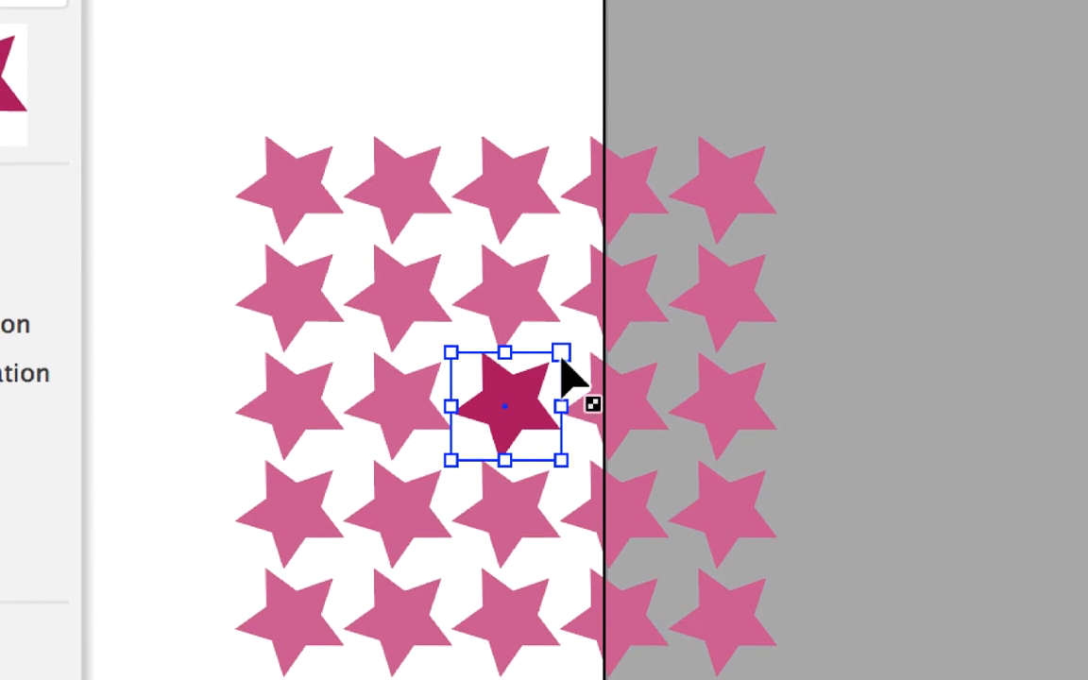
left_click_drag(564, 359, 568, 348)
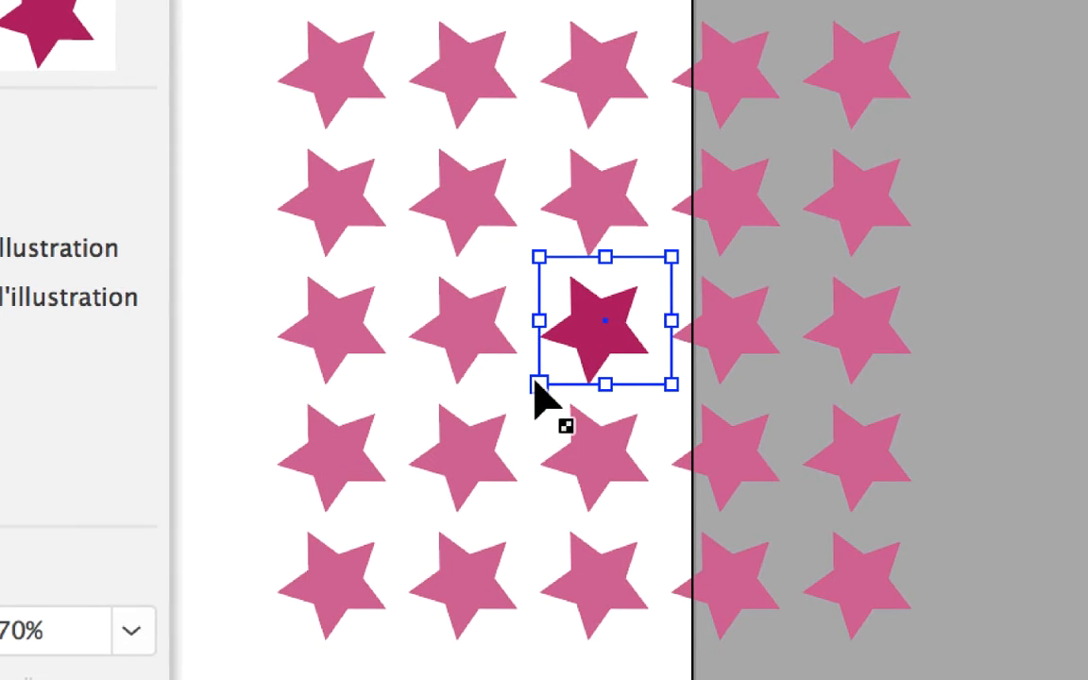
left_click_drag(525, 393, 573, 372)
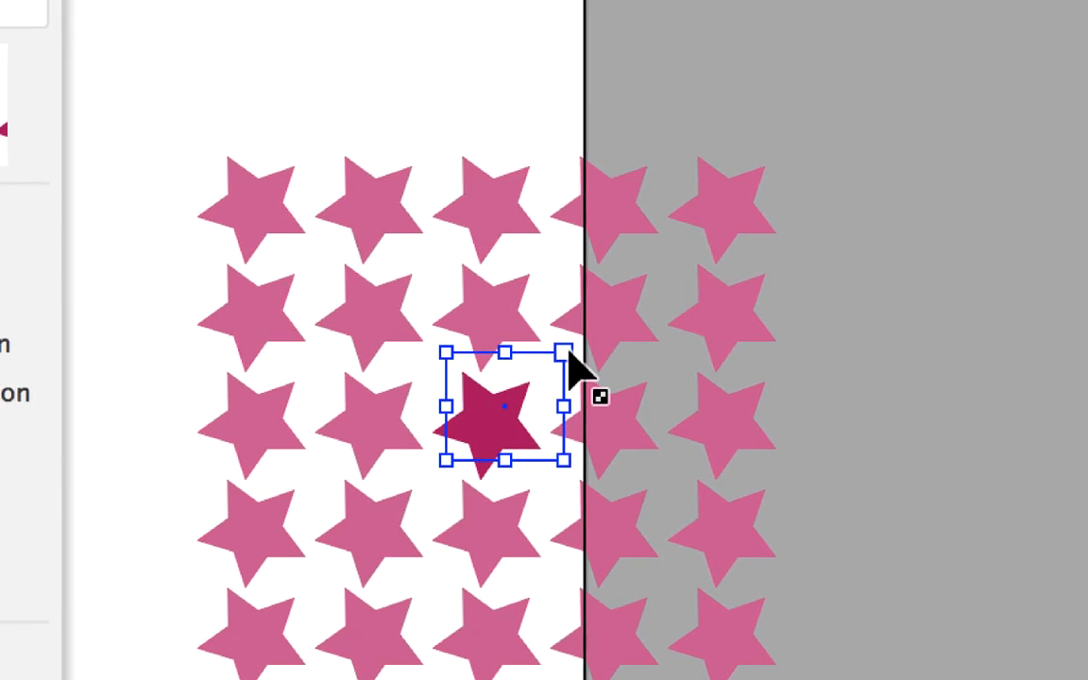
left_click_drag(568, 354, 584, 320)
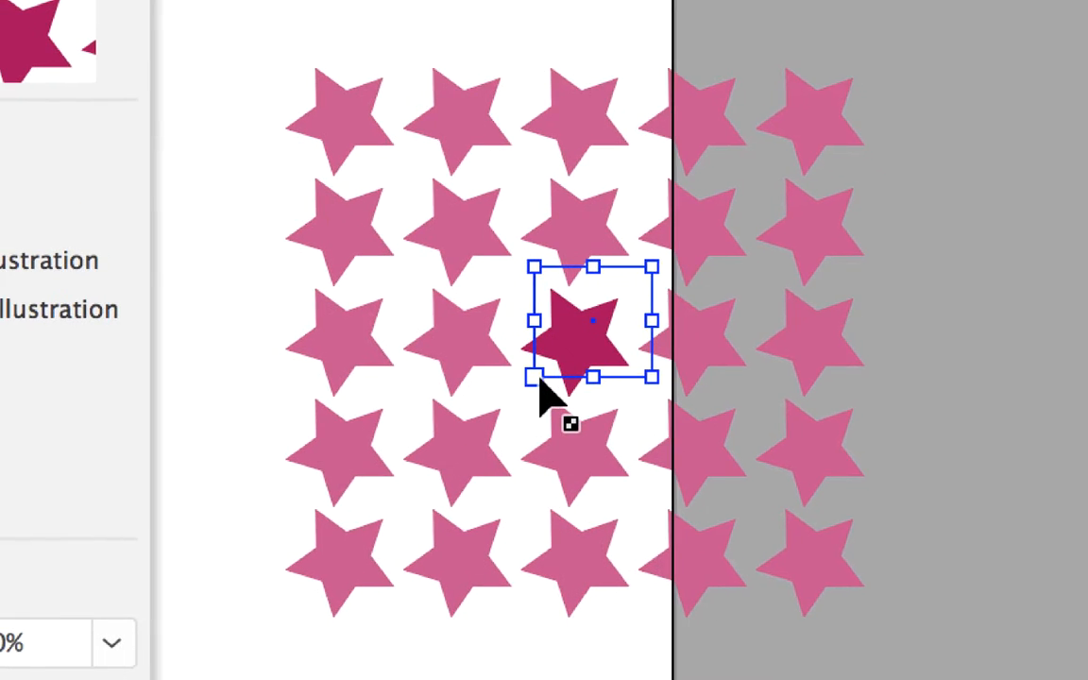
left_click_drag(465, 431, 466, 428)
left_click_drag(541, 376, 575, 389)
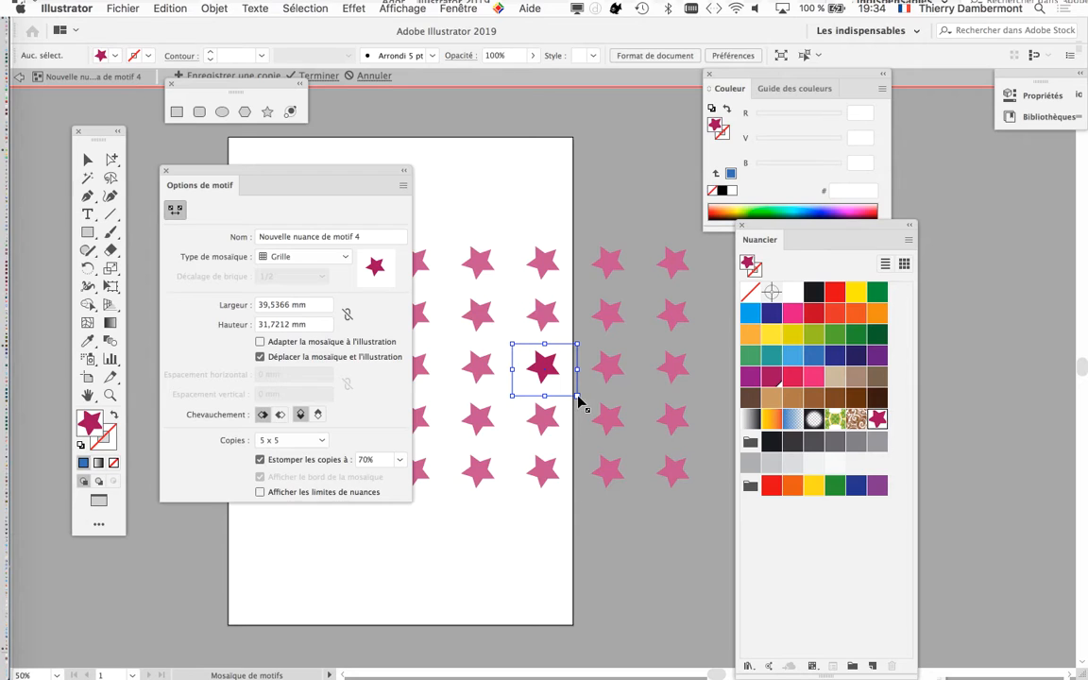
Step: Exit pattern editing mode and return to the document, keeping the new tile size
left_click_drag(272, 84, 629, 104)
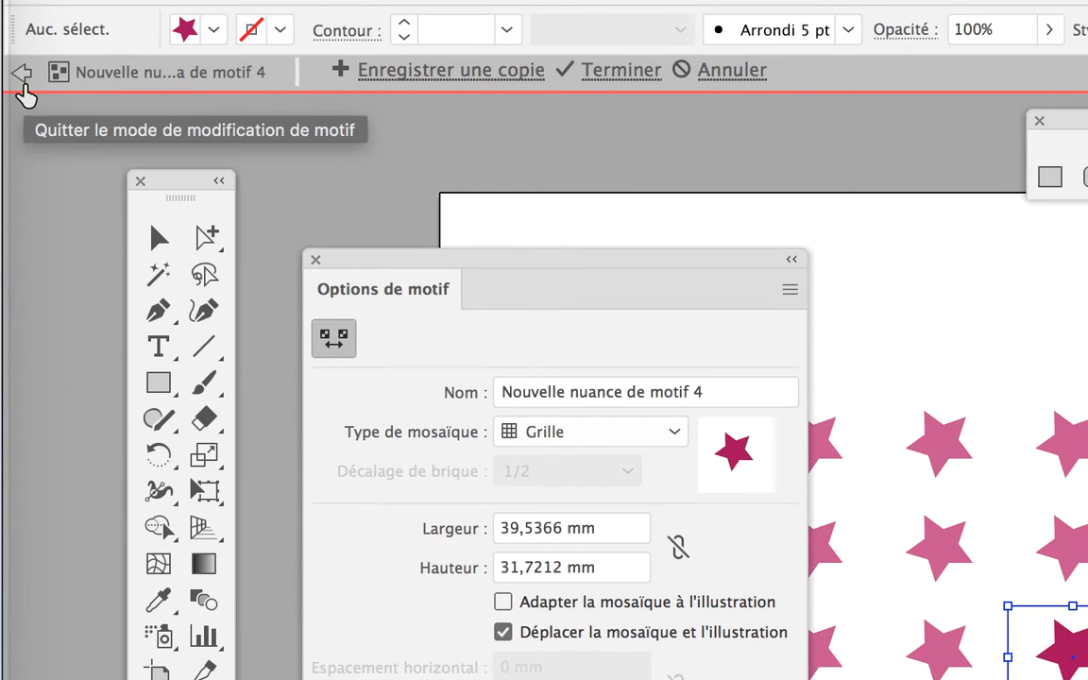
left_click(22, 83)
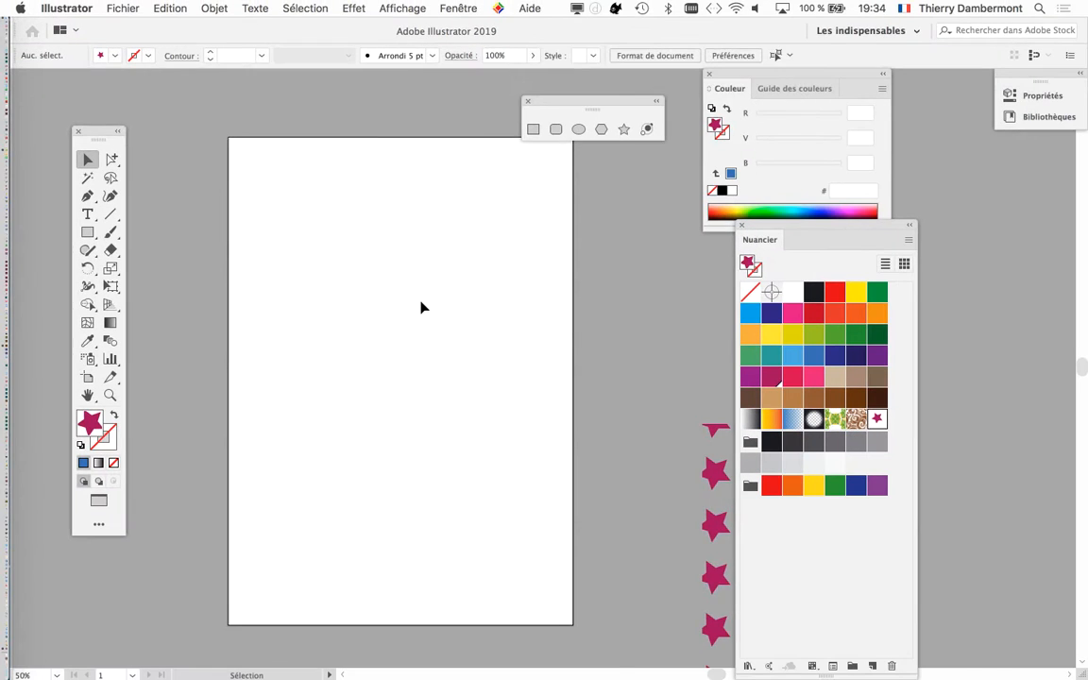
scroll(421, 302, "up", 2)
scroll(421, 312, "up", 1)
key("space")
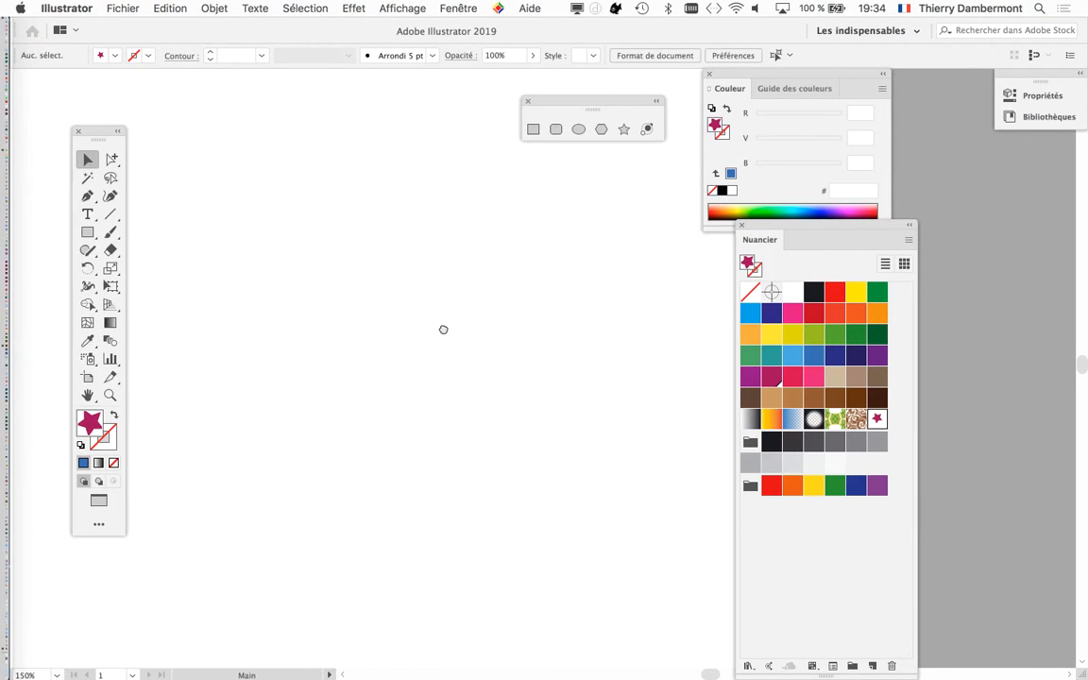
Step: Close the colour and shape tool panels and reopen the star pattern swatch for editing
left_click(709, 74)
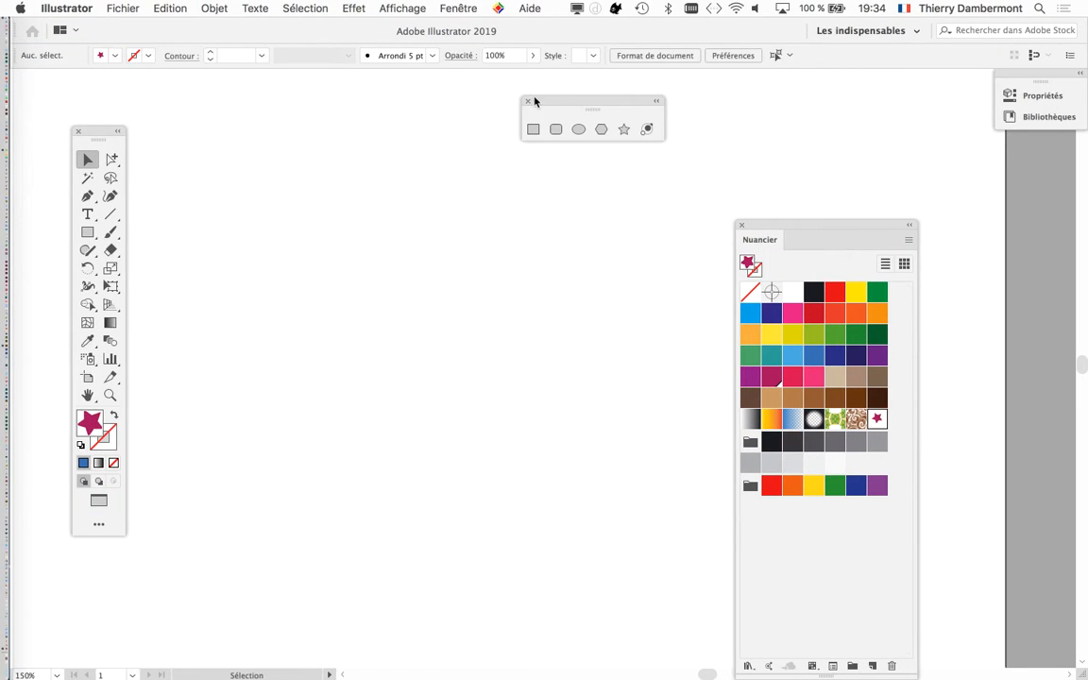
left_click(526, 102)
left_click_drag(814, 230, 915, 171)
double_click(977, 360)
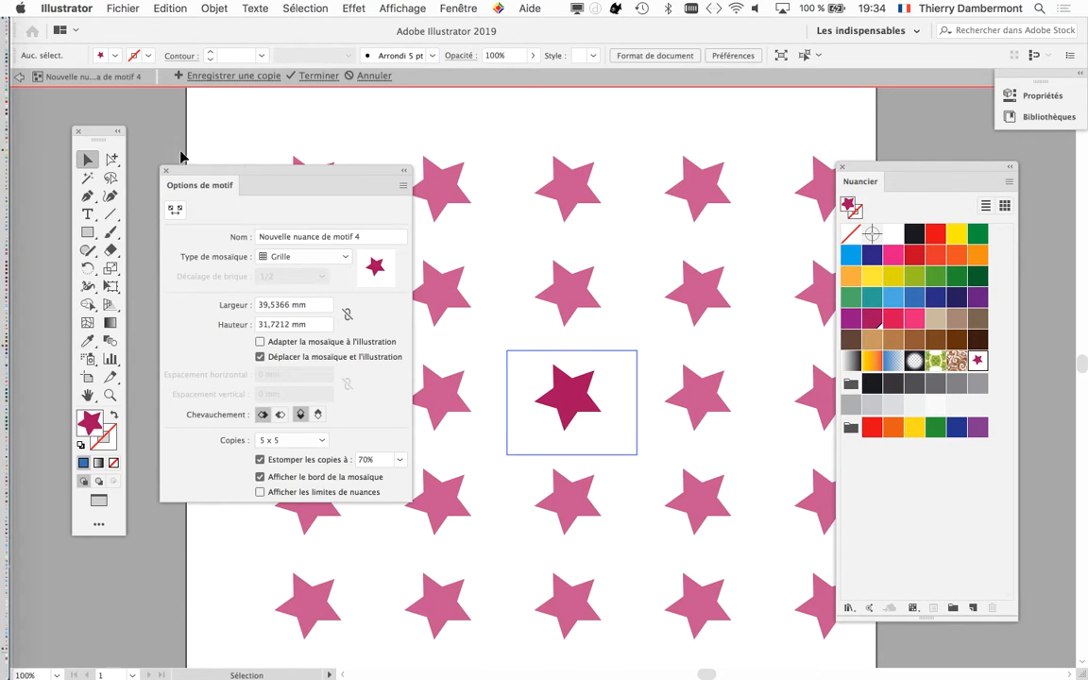
key("super+minus")
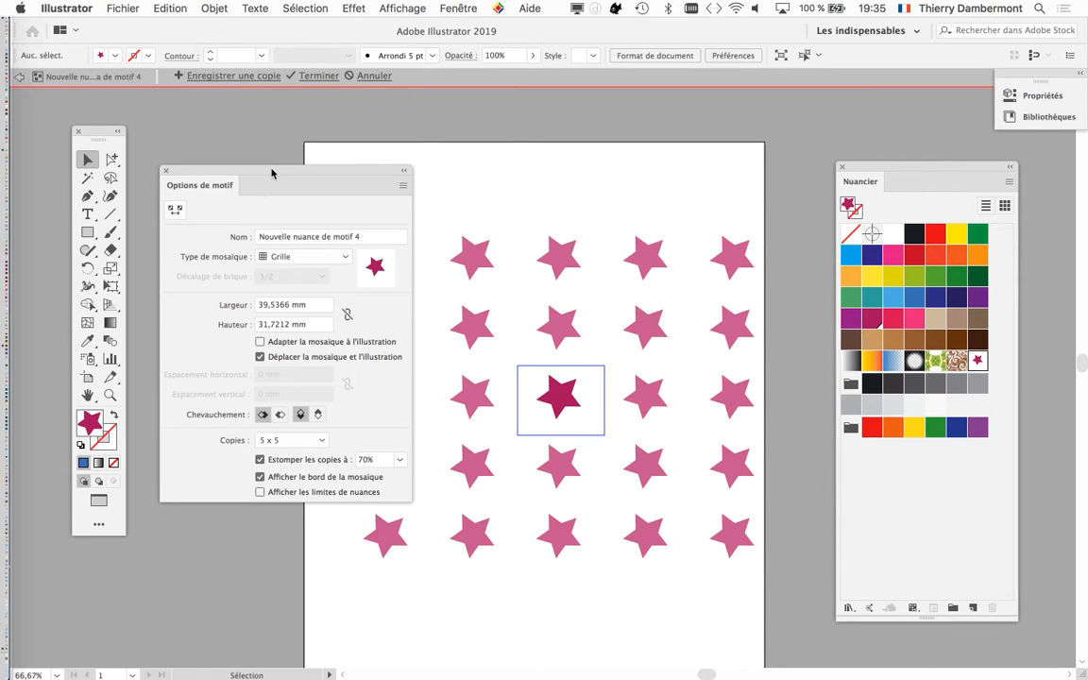
left_click_drag(272, 173, 241, 108)
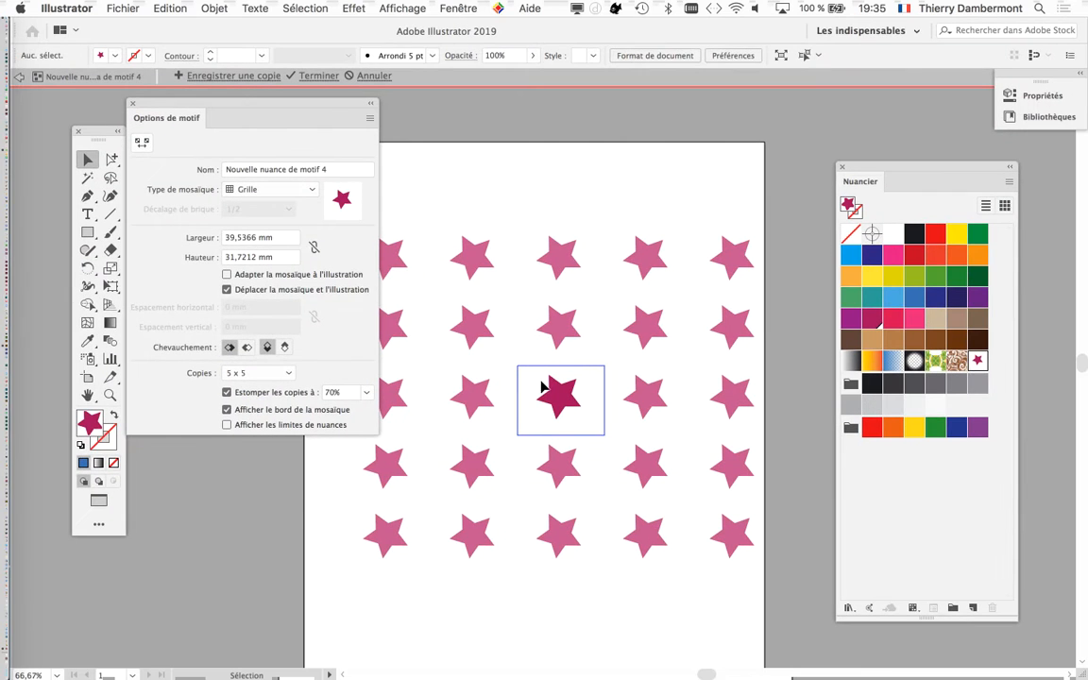
Step: Recolour the star in the pattern tile with the green swatch C=50 M=0 J=100 N=0
left_click(569, 398)
left_click(893, 276)
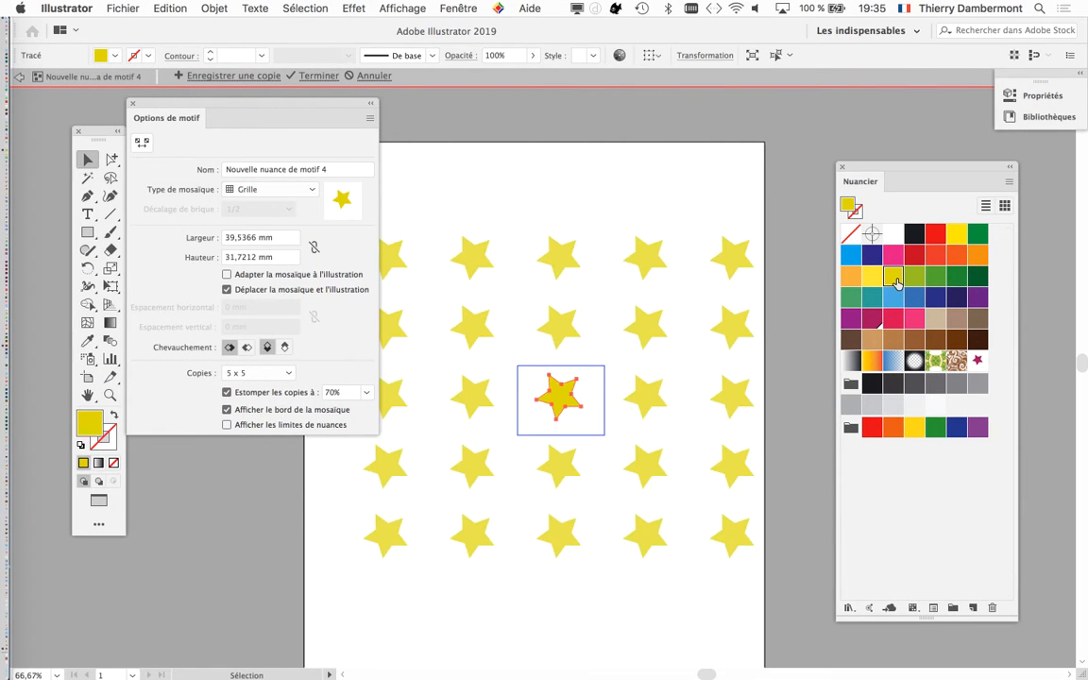
left_click(915, 277)
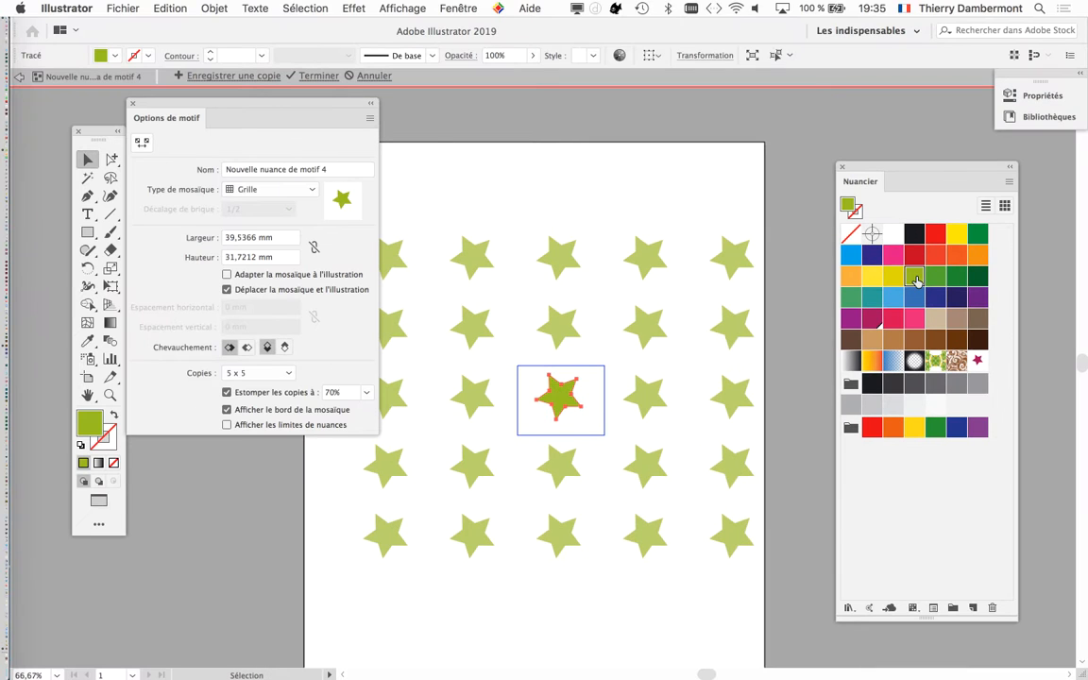
Step: Make the green swatch C=50 M=0 J=100 N=0 a global colour
double_click(915, 280)
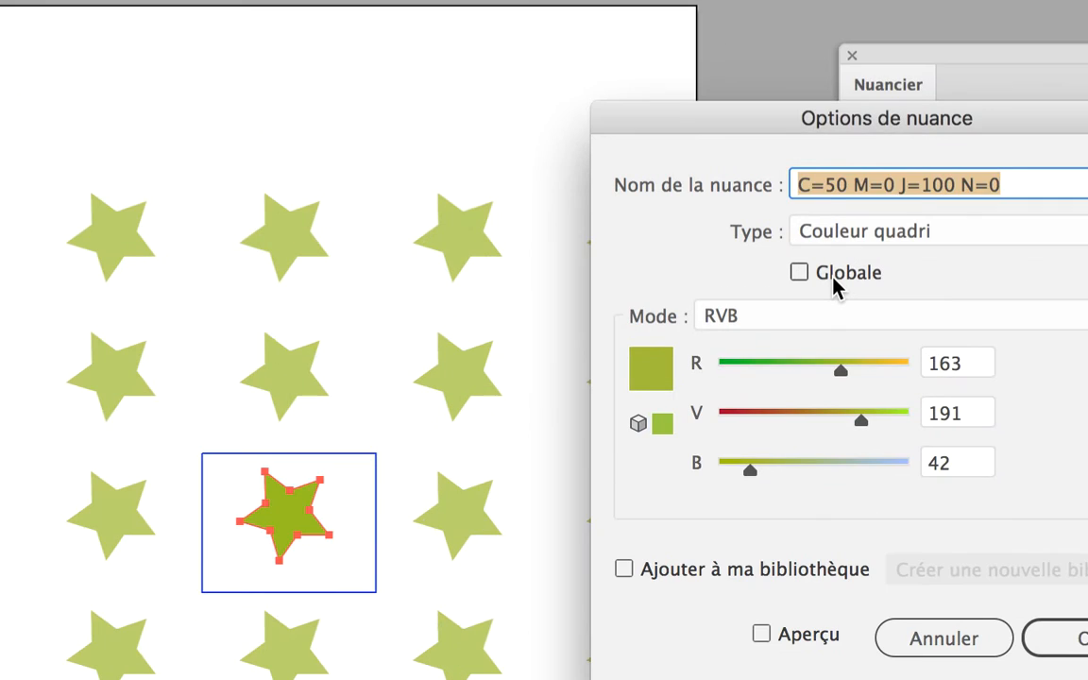
left_click(832, 279)
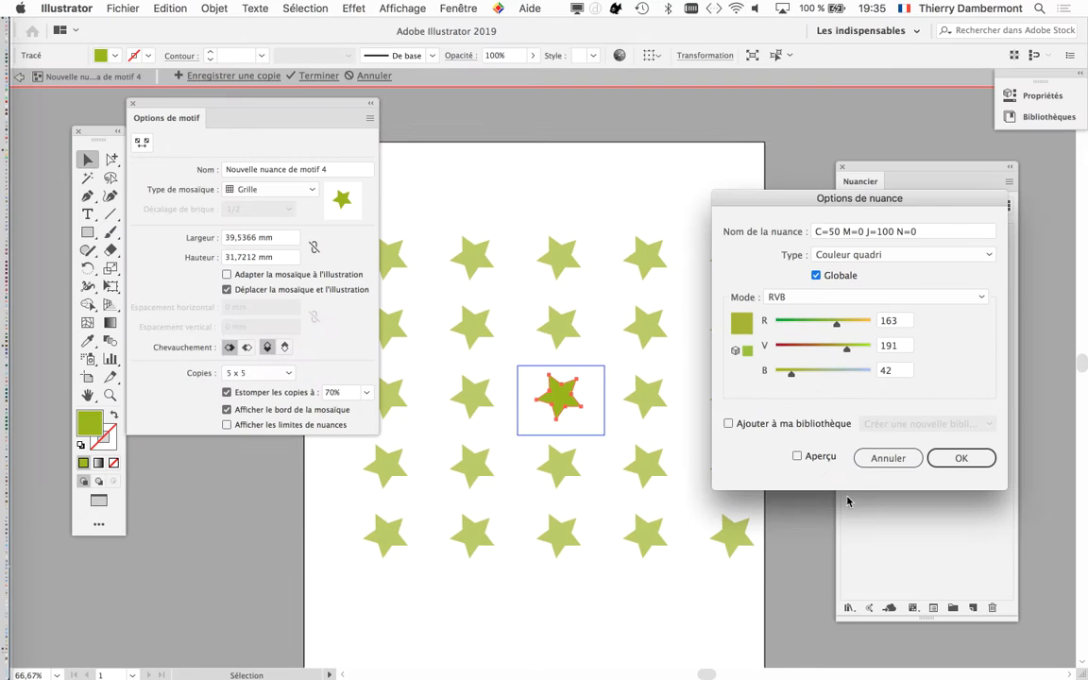
left_click(961, 458)
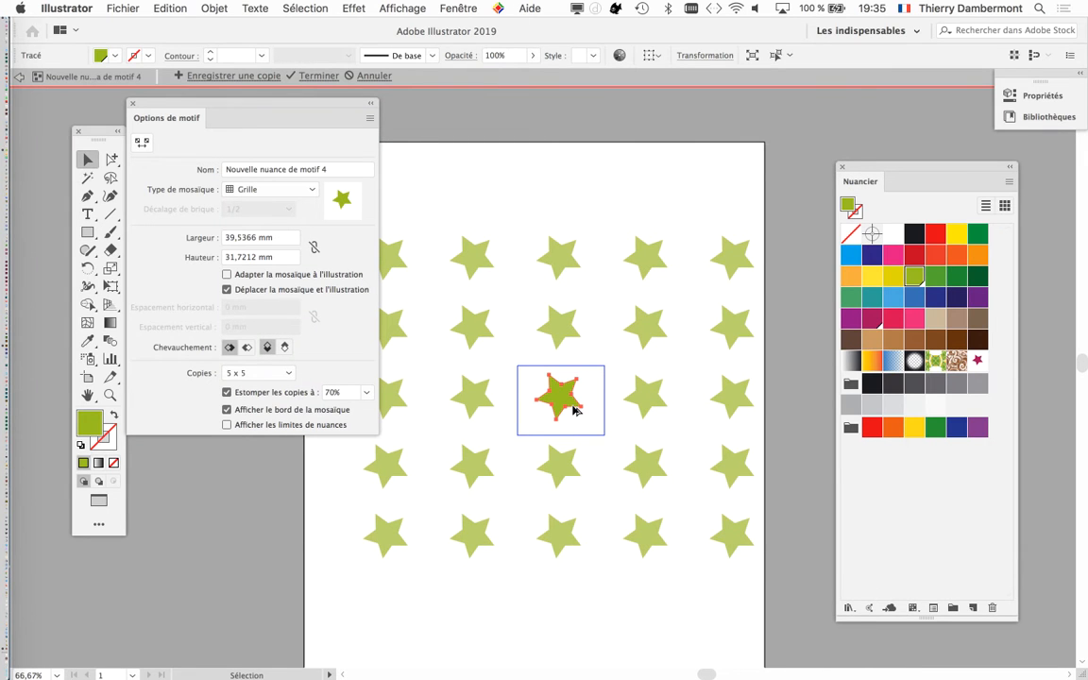
Step: Draw a small rectangle beside the star with the Rectangle tool, straddling the right edge of the pattern tile
scroll(575, 408, "up", 1)
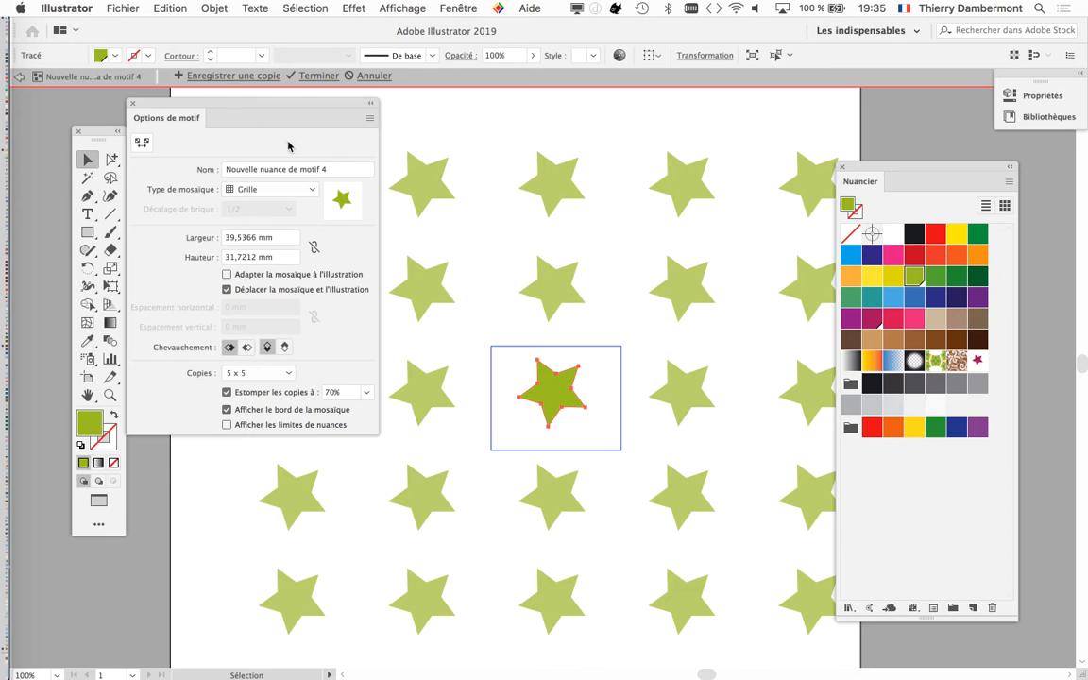
left_click_drag(238, 106, 269, 101)
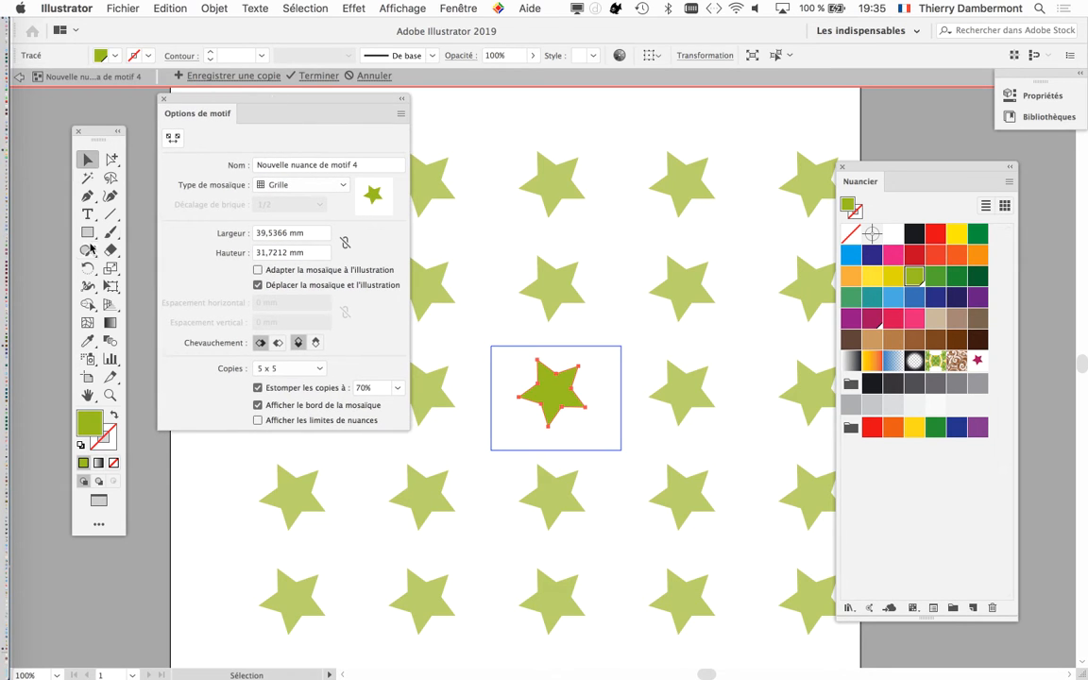
left_click(87, 232)
left_click_drag(95, 130, 749, 202)
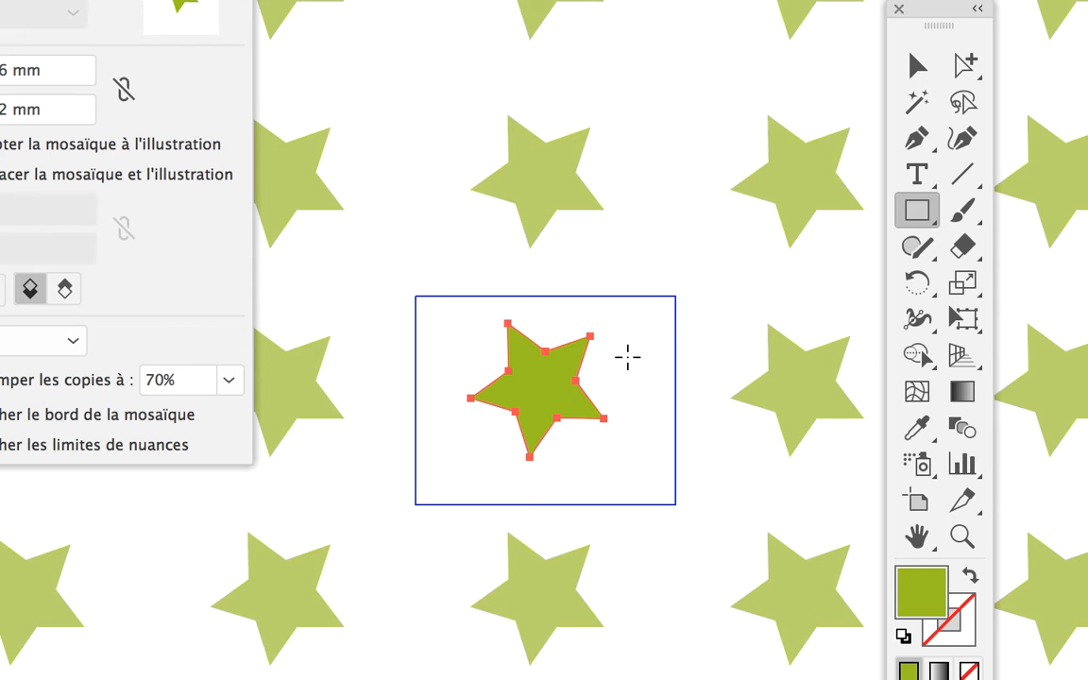
left_click_drag(627, 357, 713, 431)
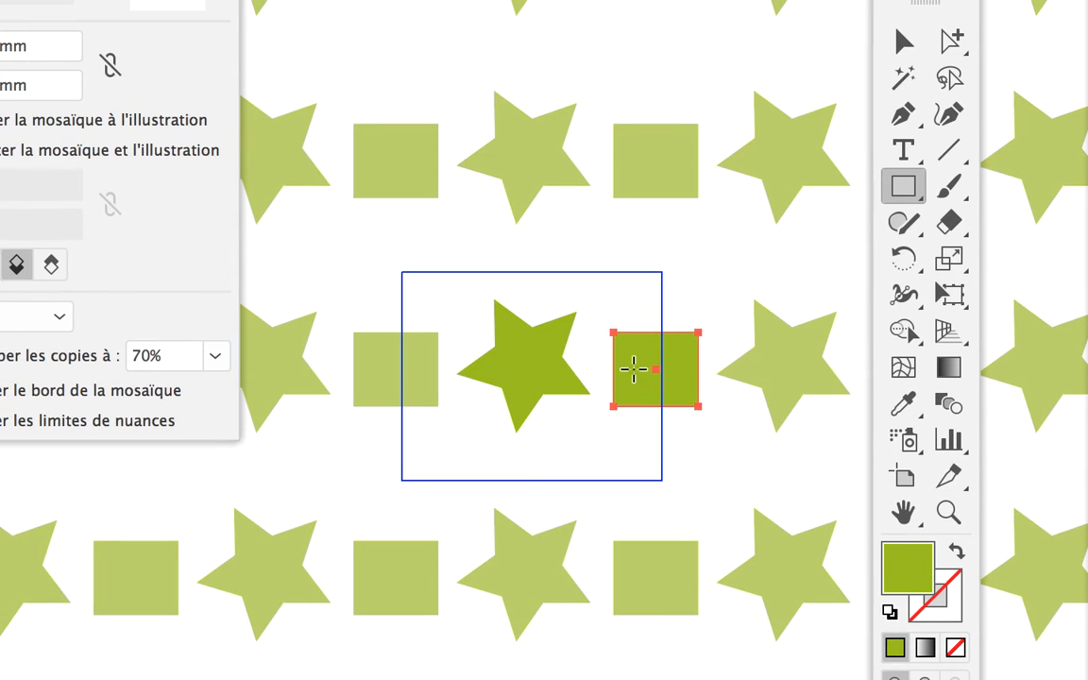
Step: Fill the rectangle with a light brown swatch and reposition it to overlap the star's lower right part
key("v")
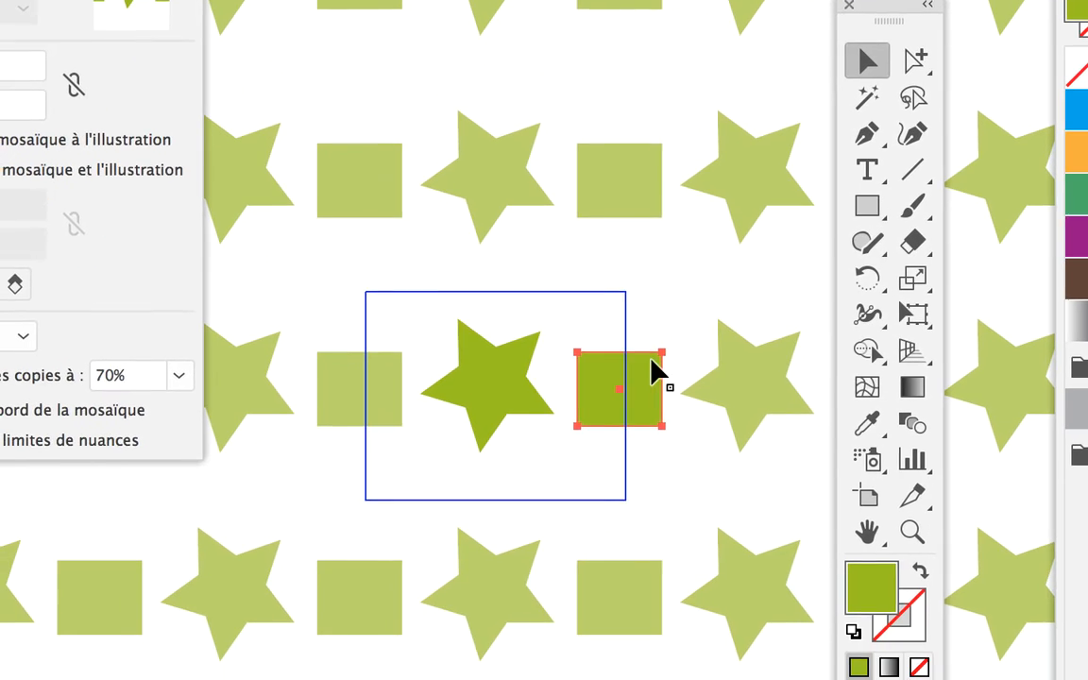
left_click_drag(552, 527, 523, 453)
left_click_drag(636, 333, 651, 381)
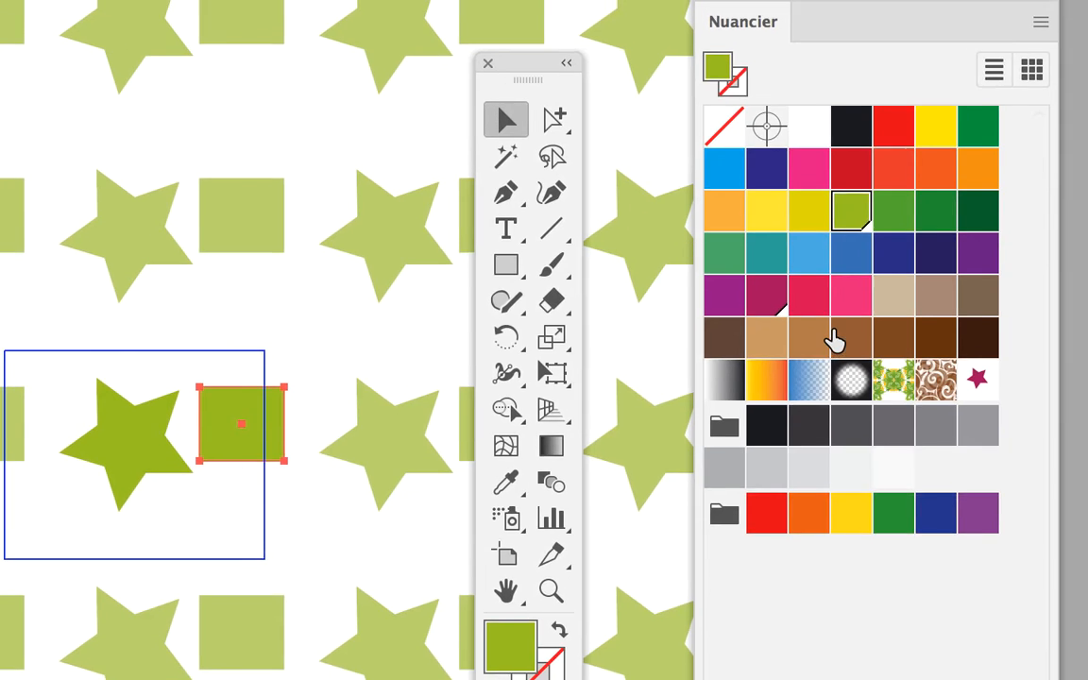
left_click(833, 339)
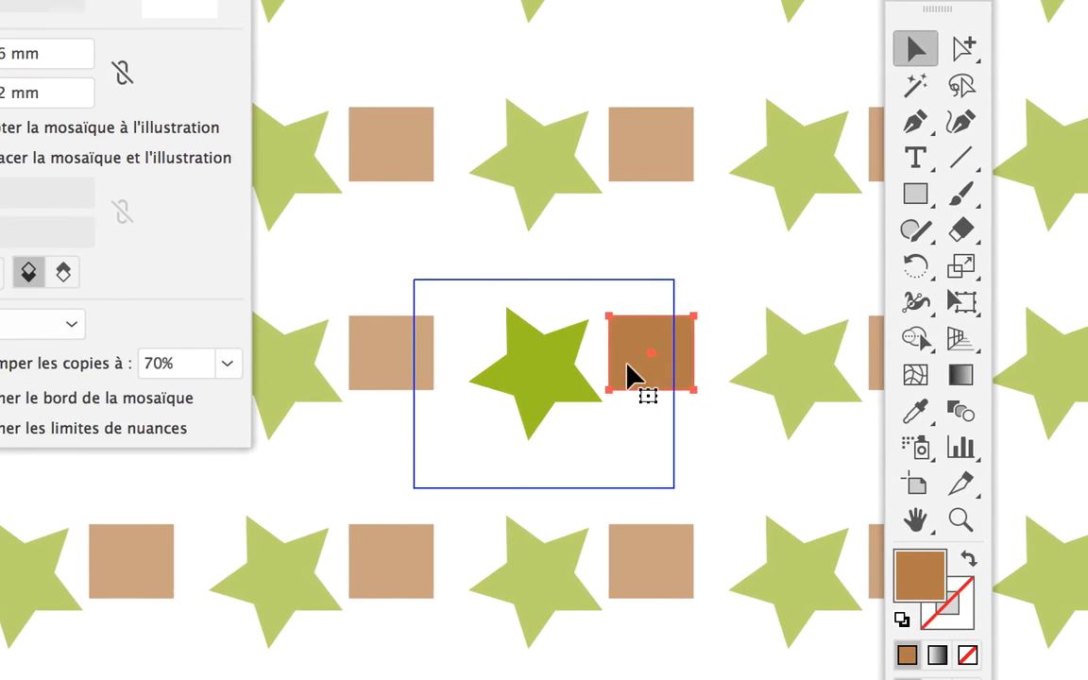
left_click_drag(351, 428, 303, 477)
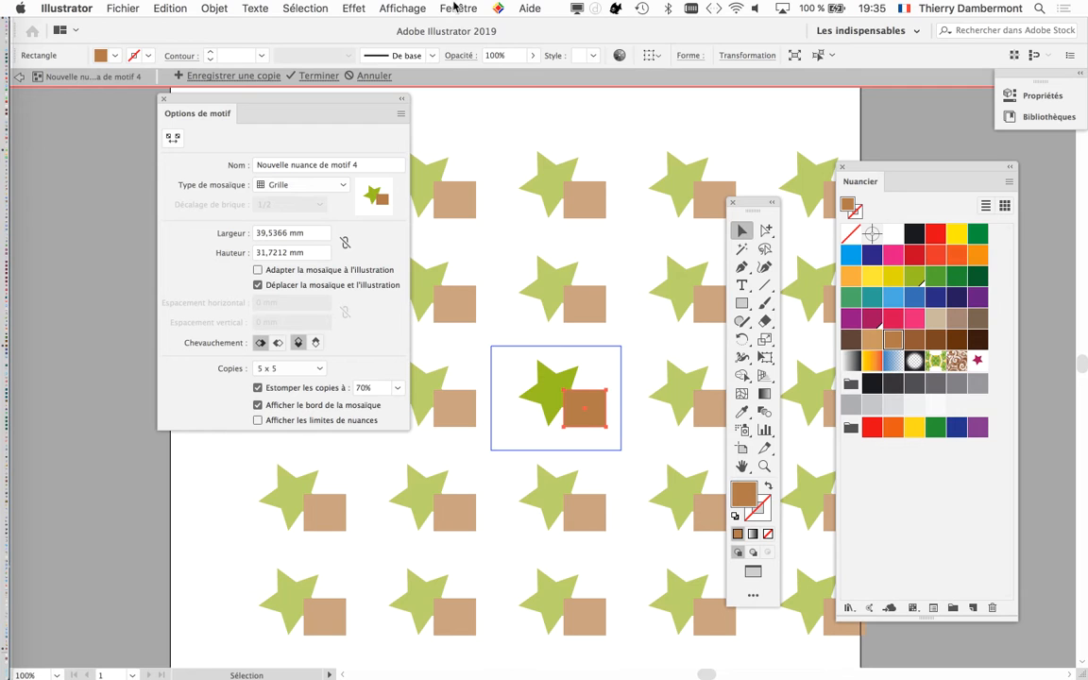
Step: Move the brown rectangle beneath the star in the pattern's layer stack and clear the panels from the artwork
left_click(457, 7)
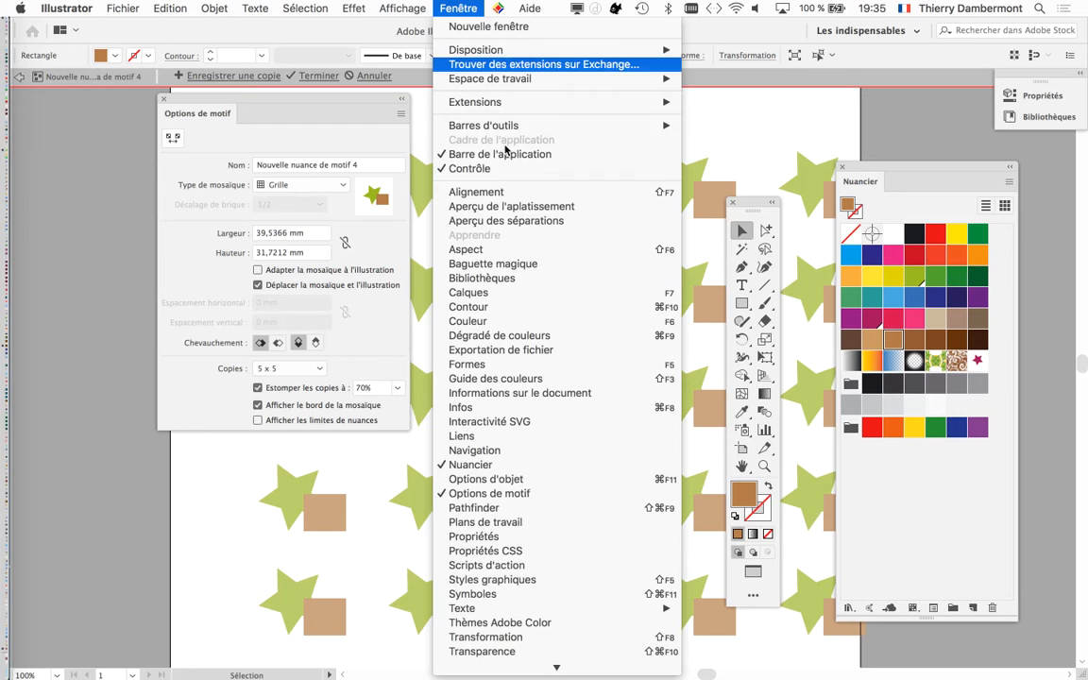
left_click(526, 294)
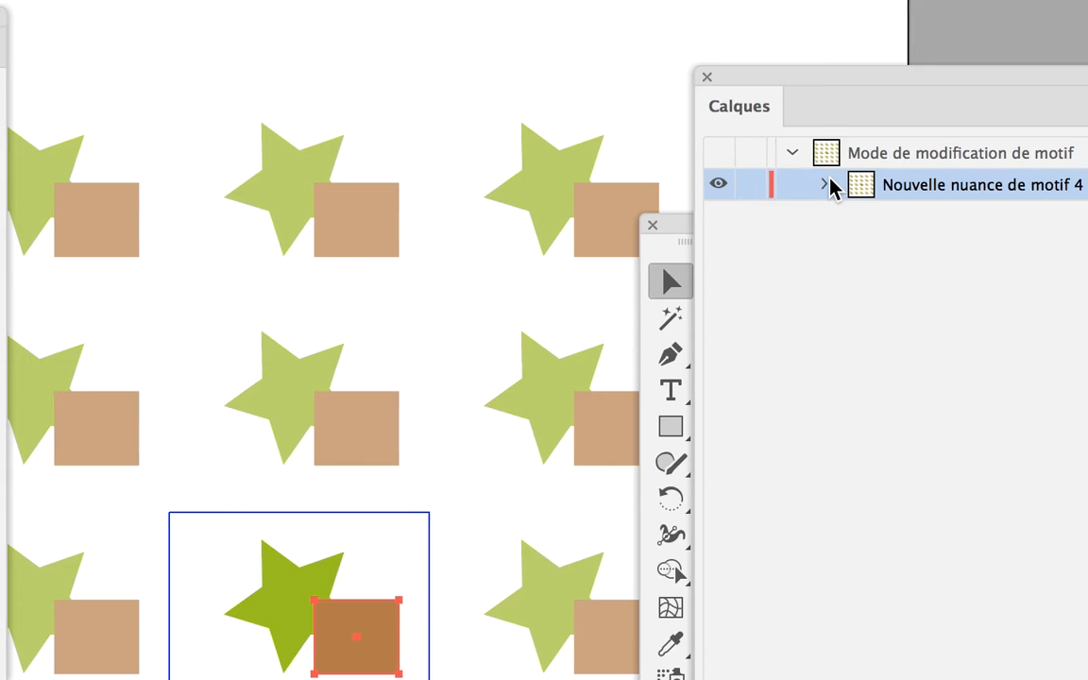
left_click(817, 181)
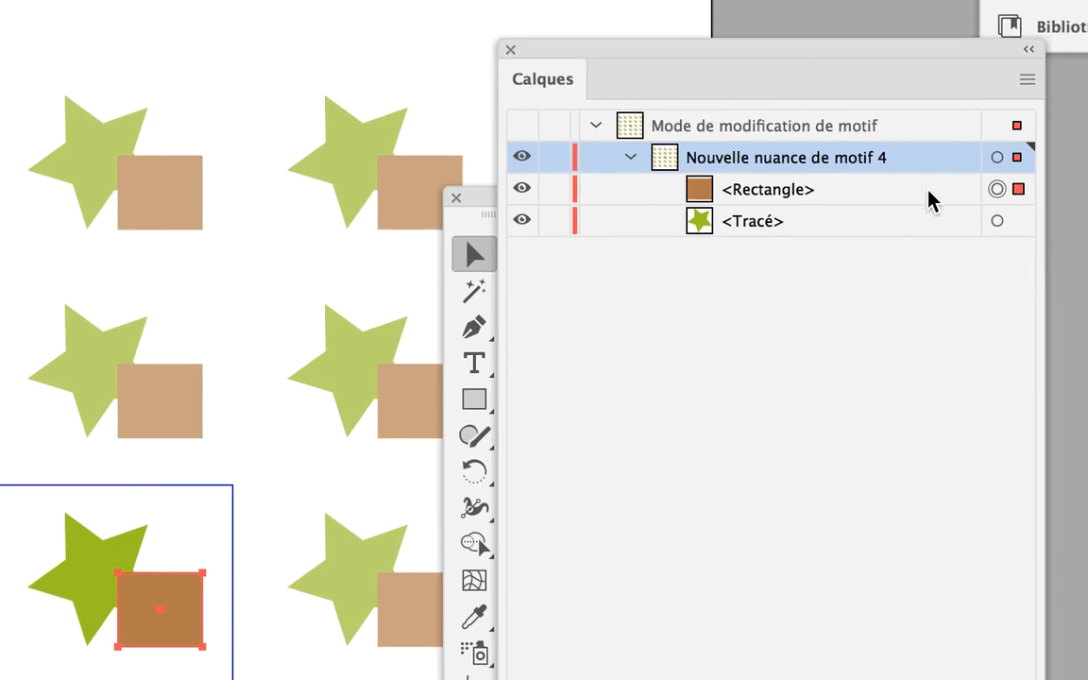
left_click(1077, 219)
left_click_drag(921, 198, 925, 237)
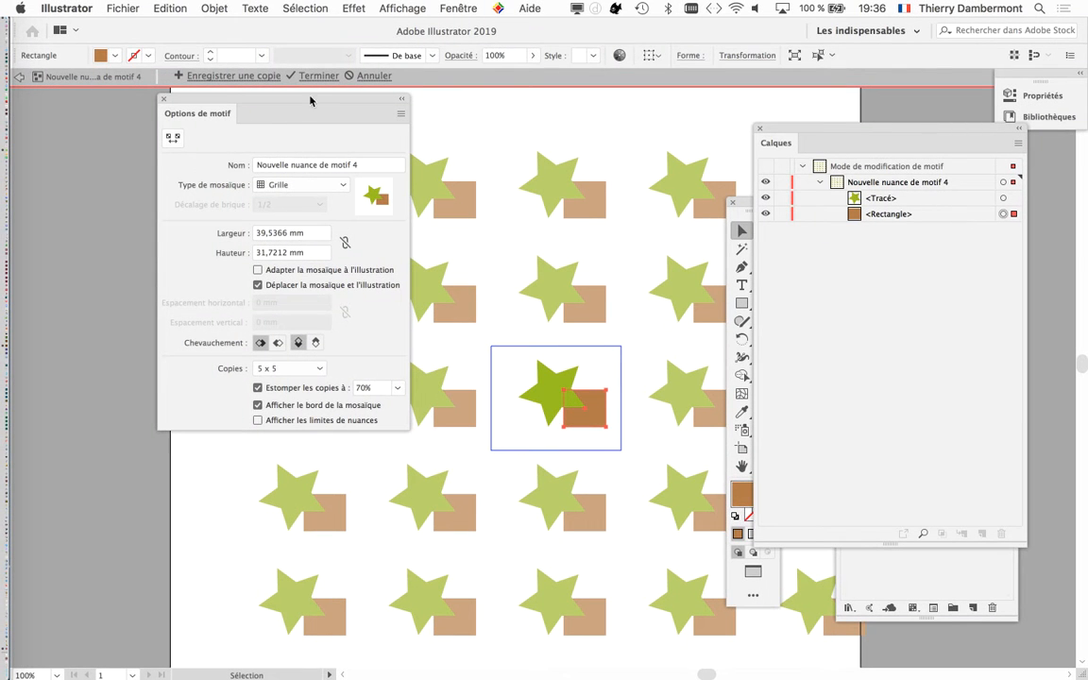
left_click_drag(310, 101, 206, 103)
left_click_drag(776, 137, 859, 165)
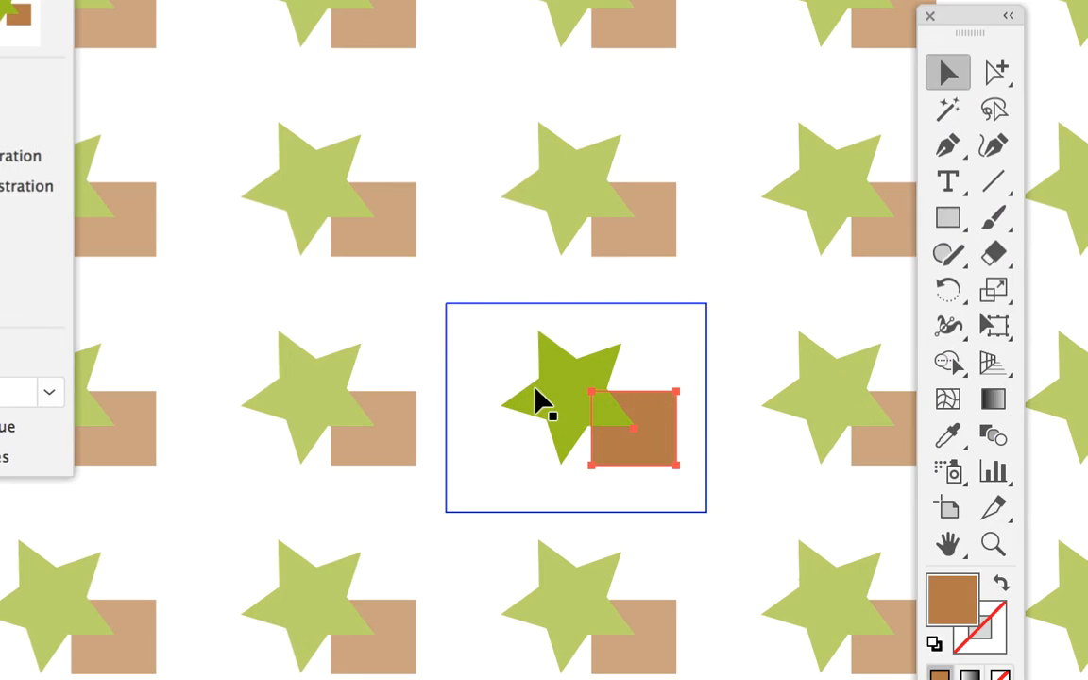
Step: Duplicate the green star and place the copy to its lower left, straddling the left edge of the pattern tile
left_click(541, 395)
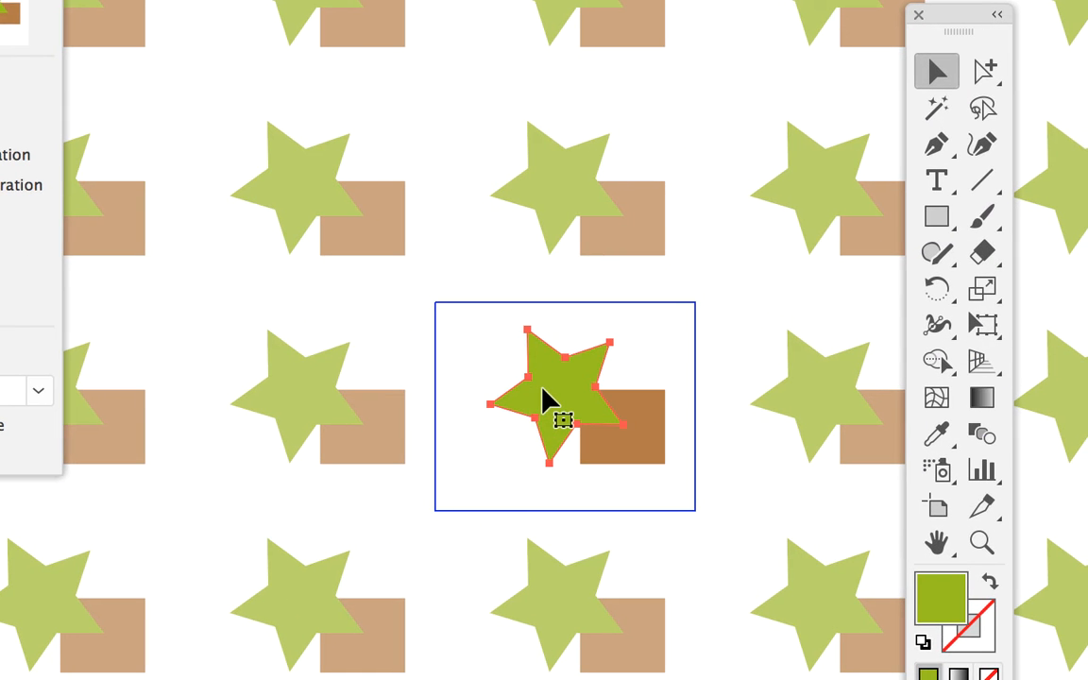
left_click_drag(548, 396, 457, 430)
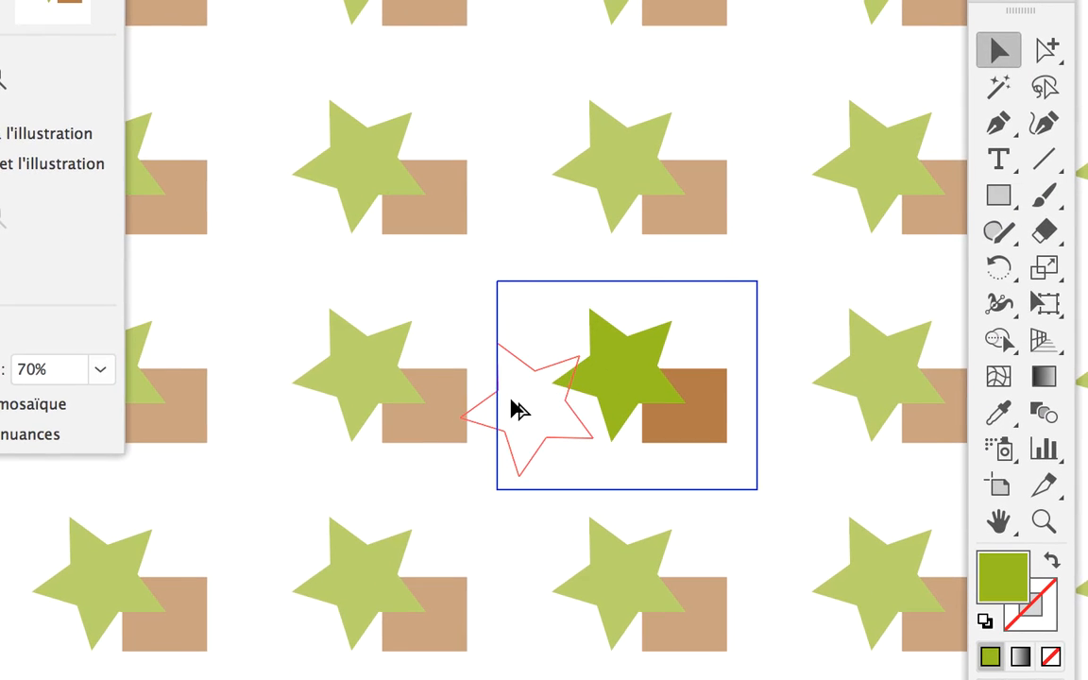
left_click_drag(518, 409, 512, 408)
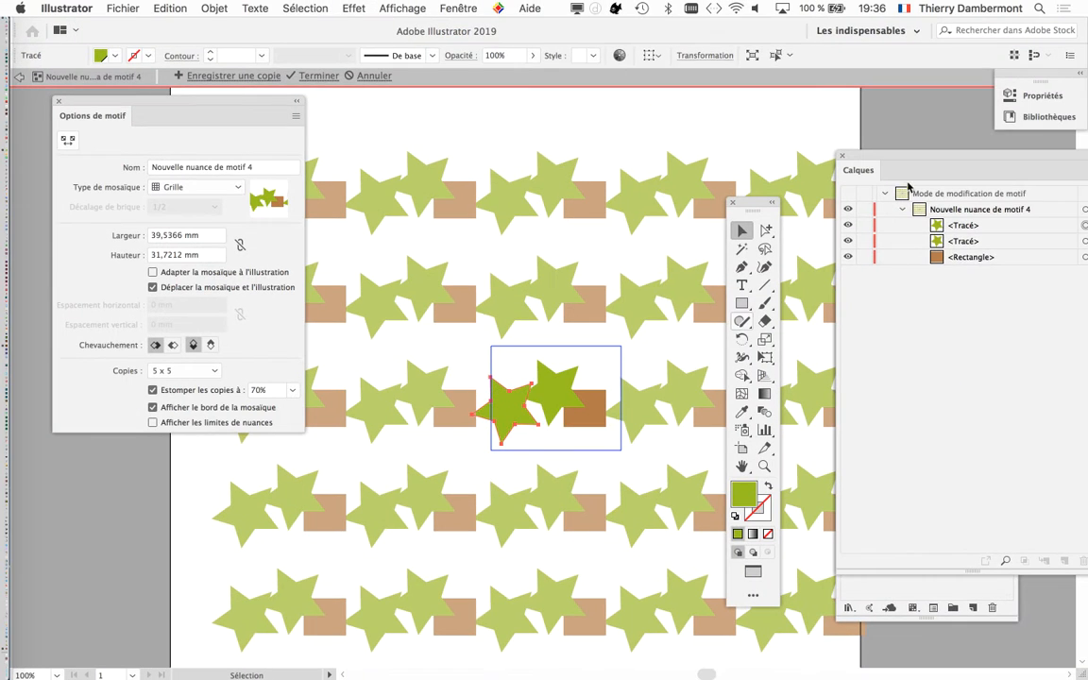
Step: Fill the star copy with the blue swatch C=70 M=15 J=0 N=0 and make that swatch a global colour
left_click_drag(859, 158, 957, 436)
left_click(891, 304)
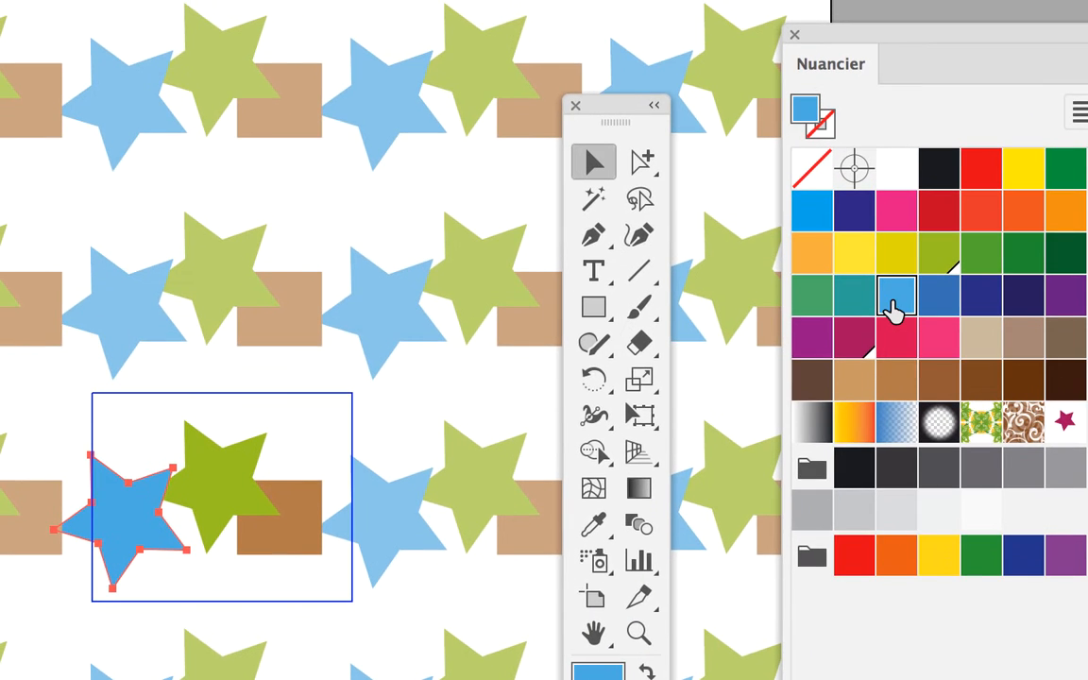
double_click(897, 311)
left_click(862, 292)
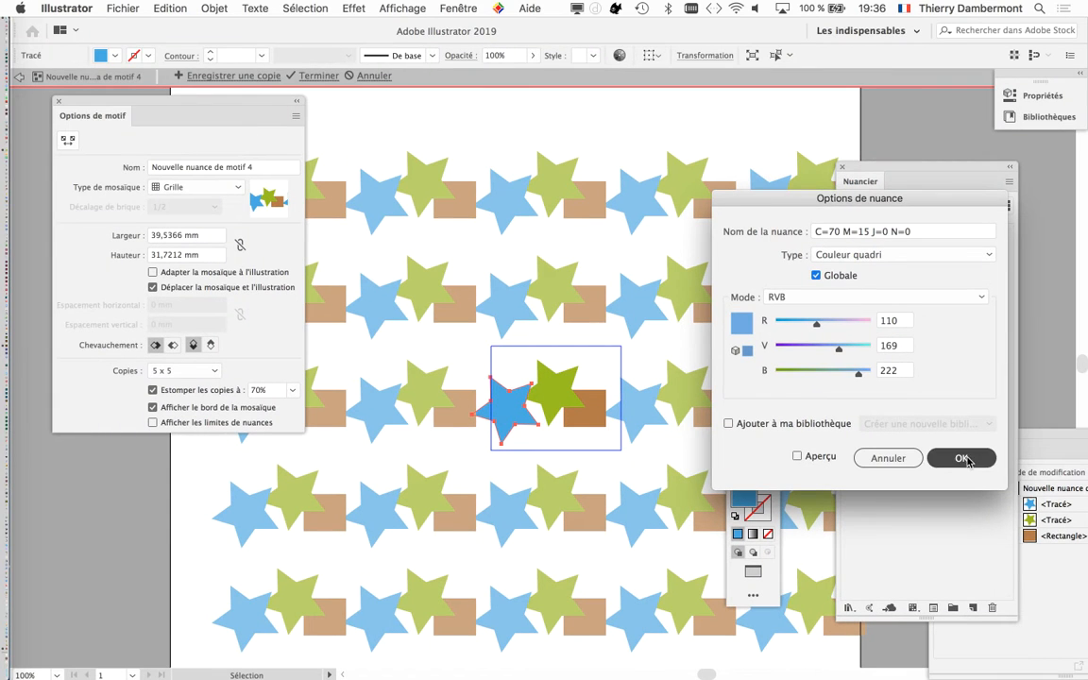
left_click(961, 458)
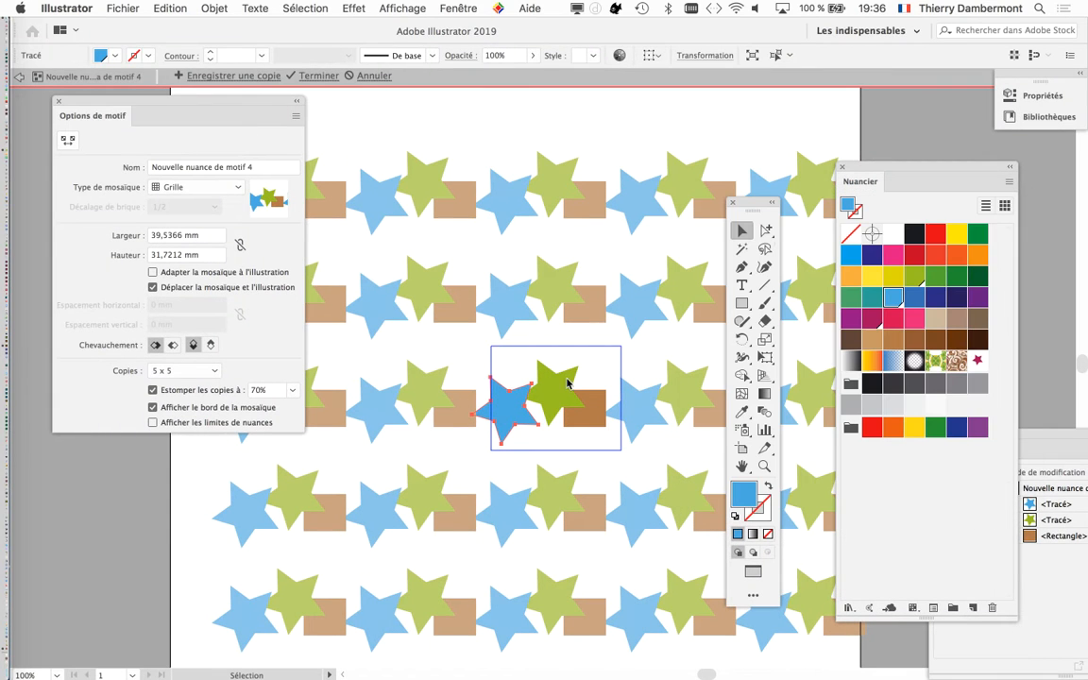
Step: Shrink the blue star with the Free Transform tool and move it onto the upper left corner of the pattern tile
left_click_drag(123, 108, 151, 356)
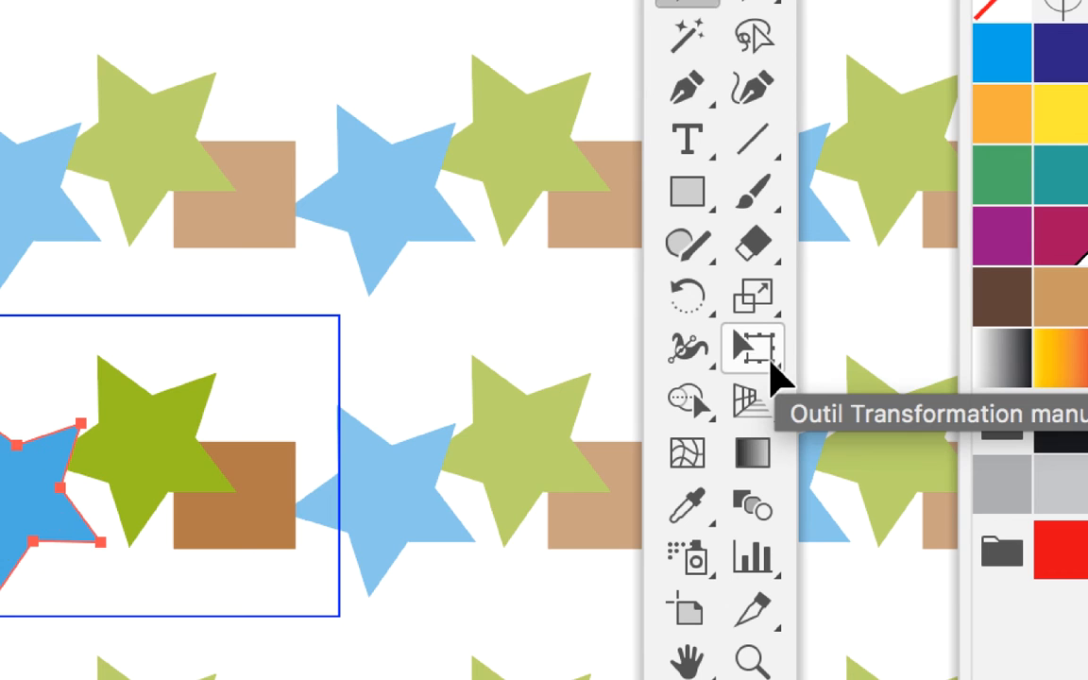
left_click(772, 366)
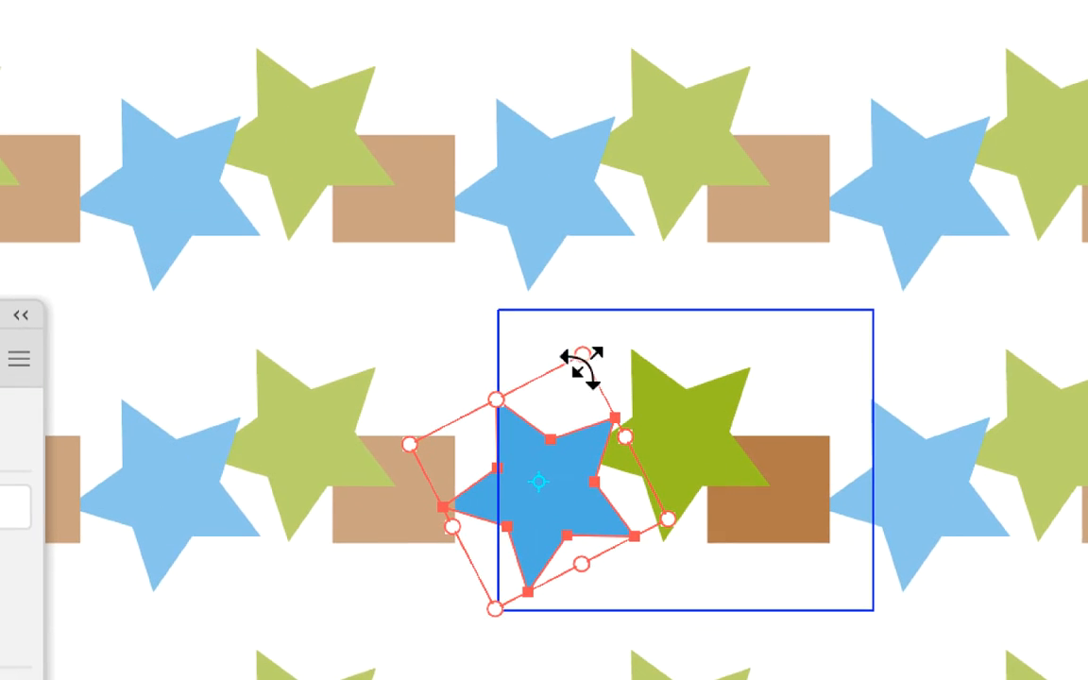
left_click_drag(585, 357, 548, 439)
left_click_drag(575, 400, 573, 377)
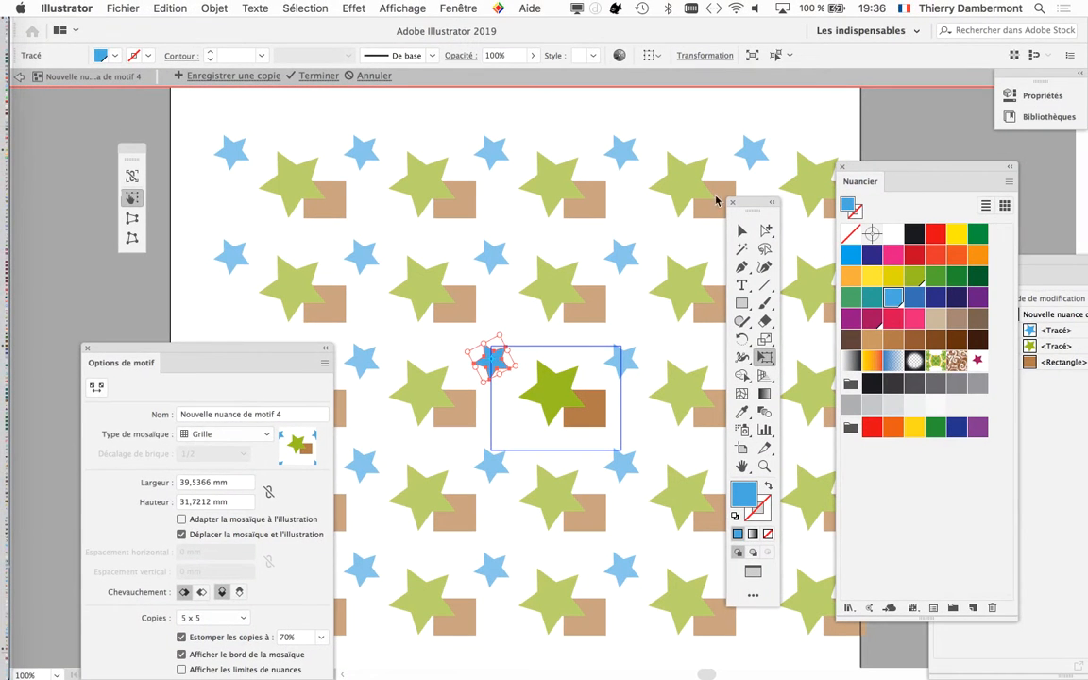
Step: Resize the tile with the Pattern Tile tool to 31,7212 mm wide and 22,7565 mm high, so neighbouring motifs overlap
left_click_drag(224, 353, 318, 167)
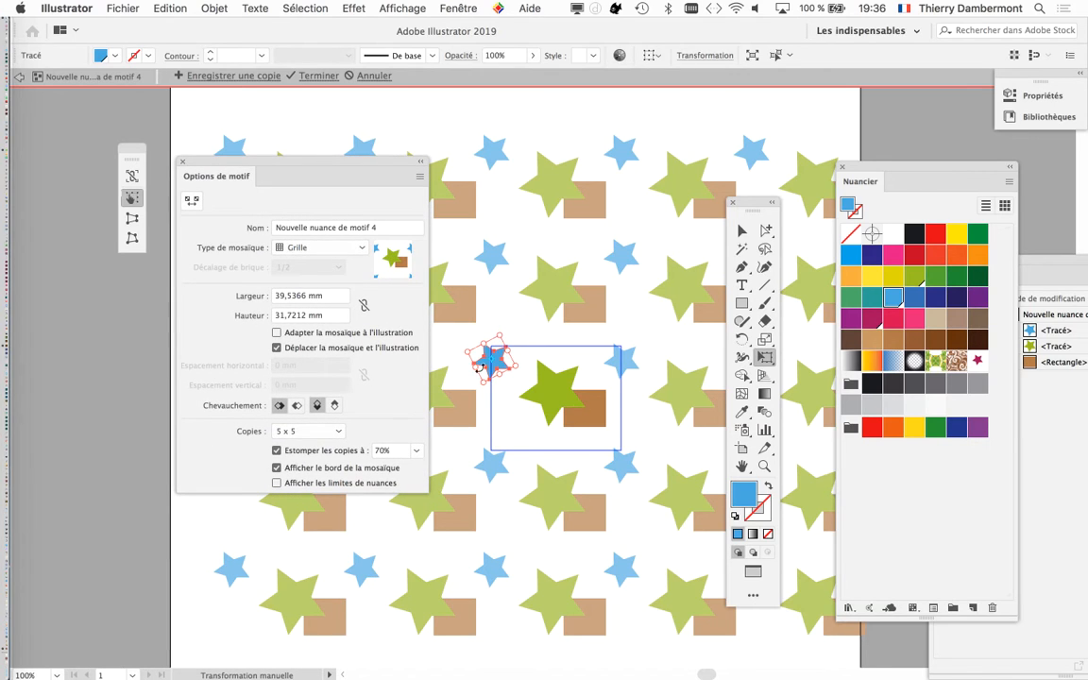
left_click(190, 203)
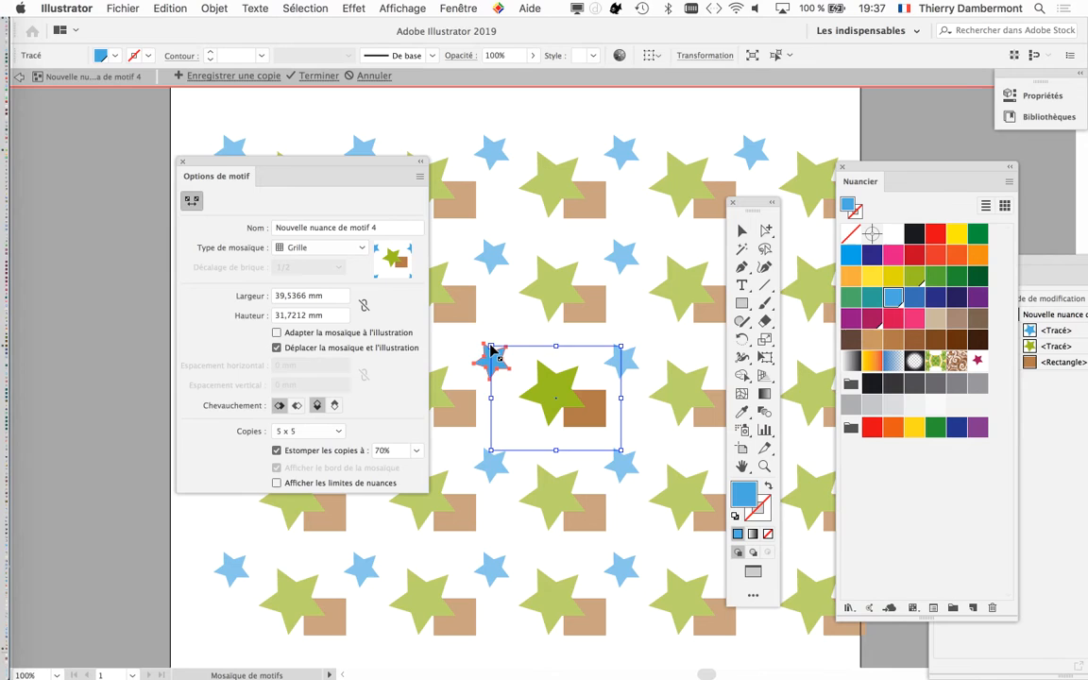
left_click_drag(490, 347, 477, 335)
left_click_drag(618, 452, 585, 424)
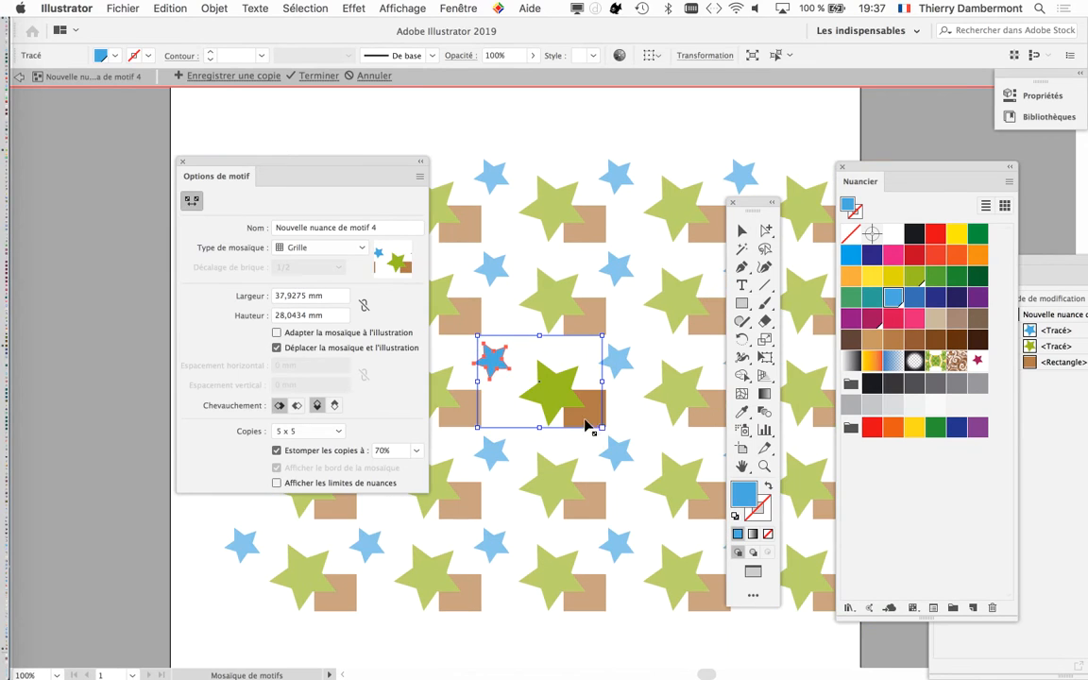
left_click_drag(478, 339, 498, 362)
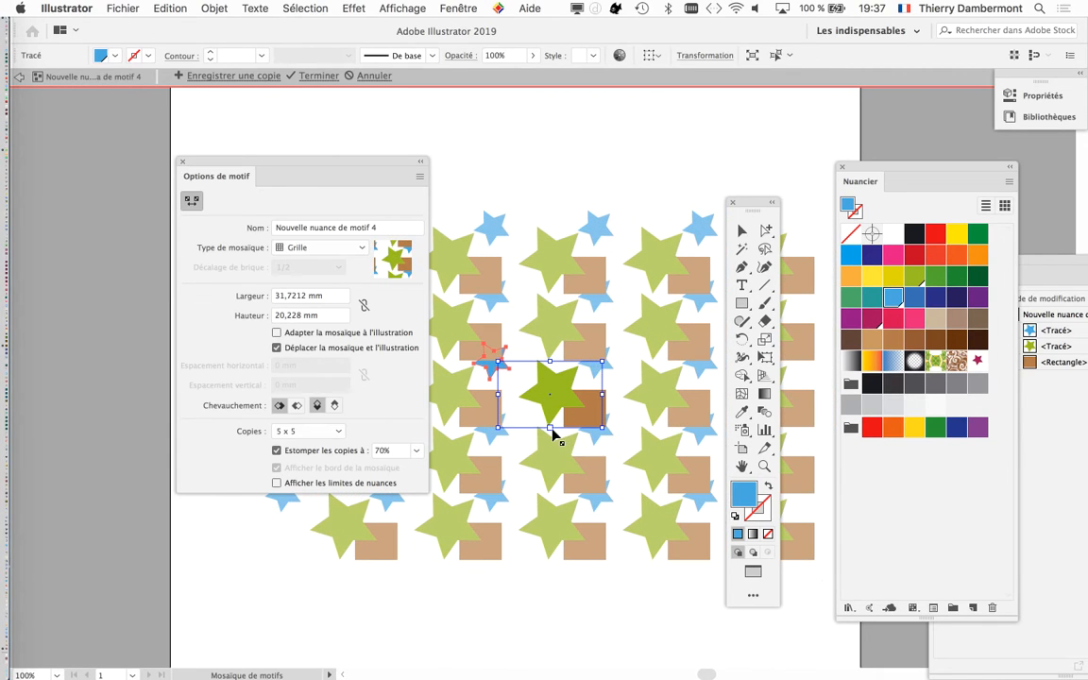
left_click_drag(552, 427, 550, 436)
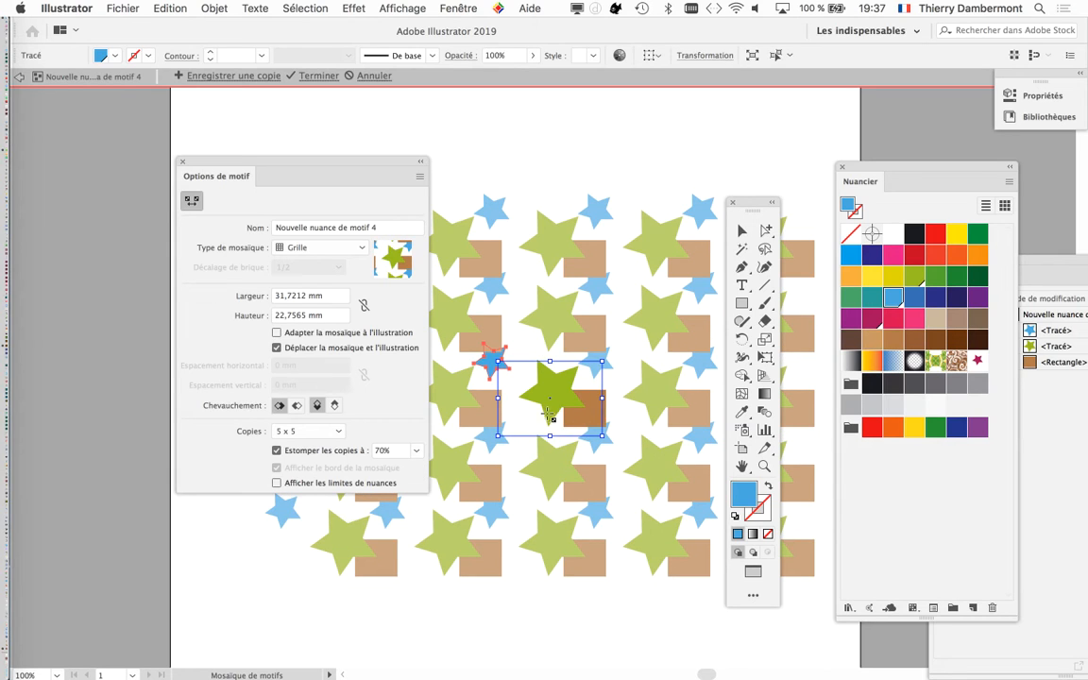
Step: Draw a circle with the Ellipse tool centred near the tile's left edge, below the blue star, and fill it with yellow
scroll(550, 408, "up", 3)
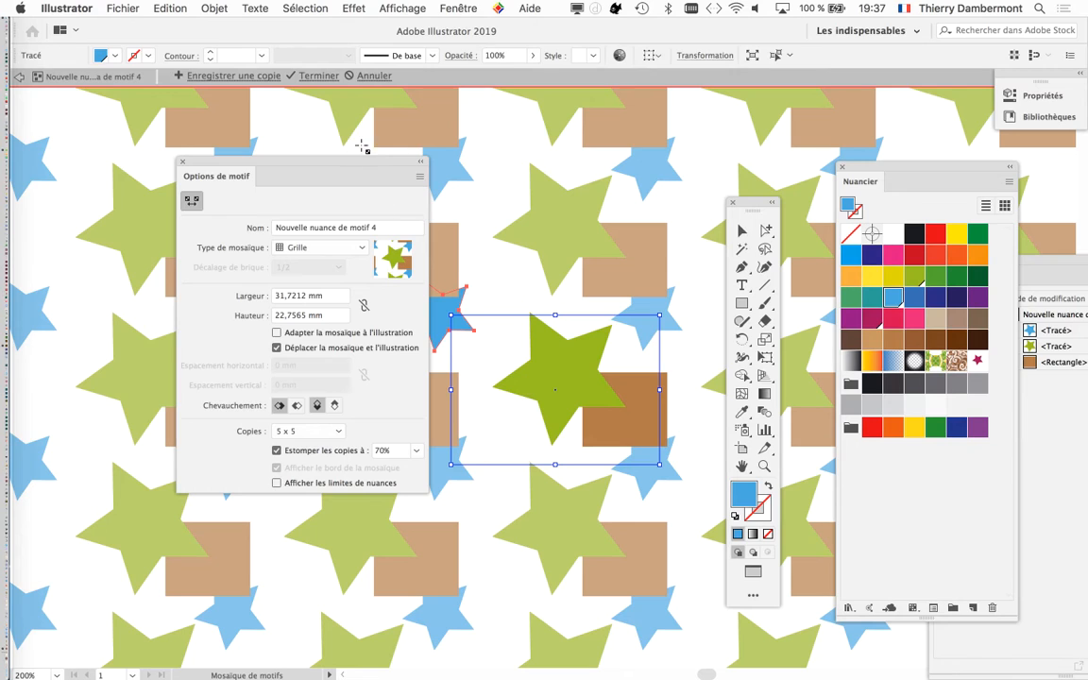
left_click_drag(373, 165, 291, 140)
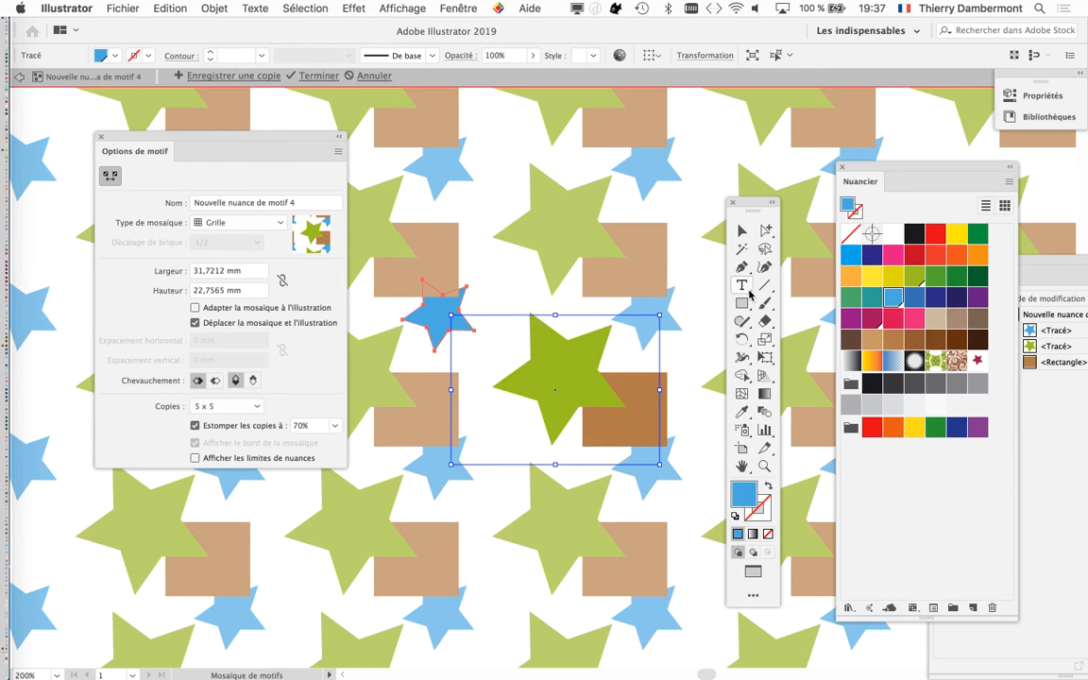
left_click_drag(742, 303, 793, 345)
left_click_drag(455, 404, 493, 439)
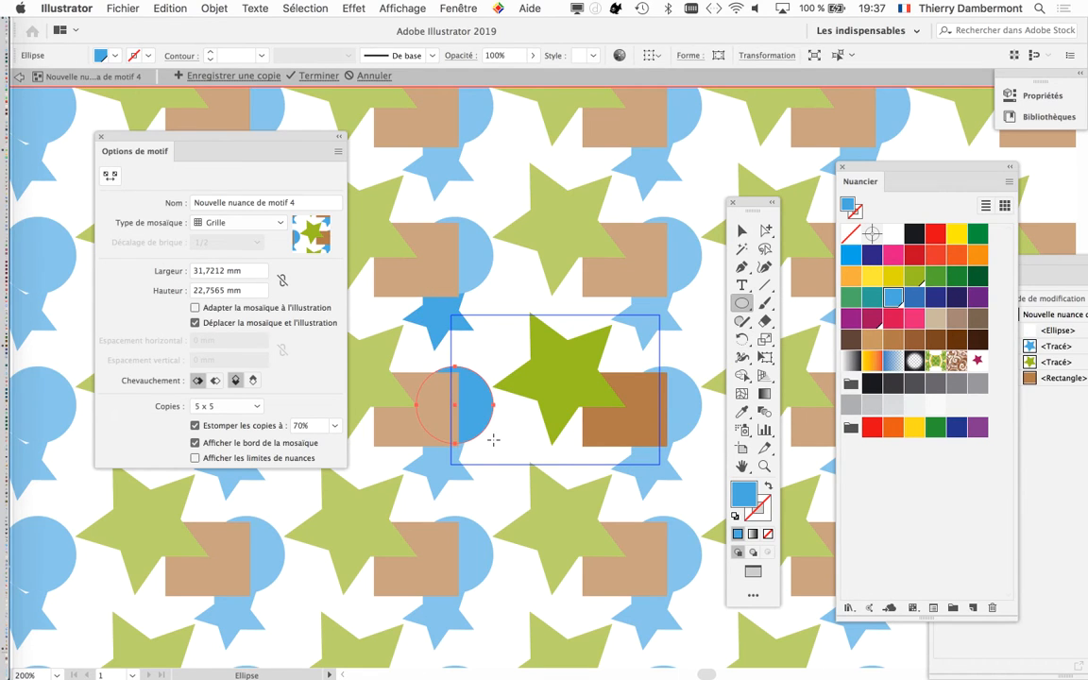
left_click(958, 232)
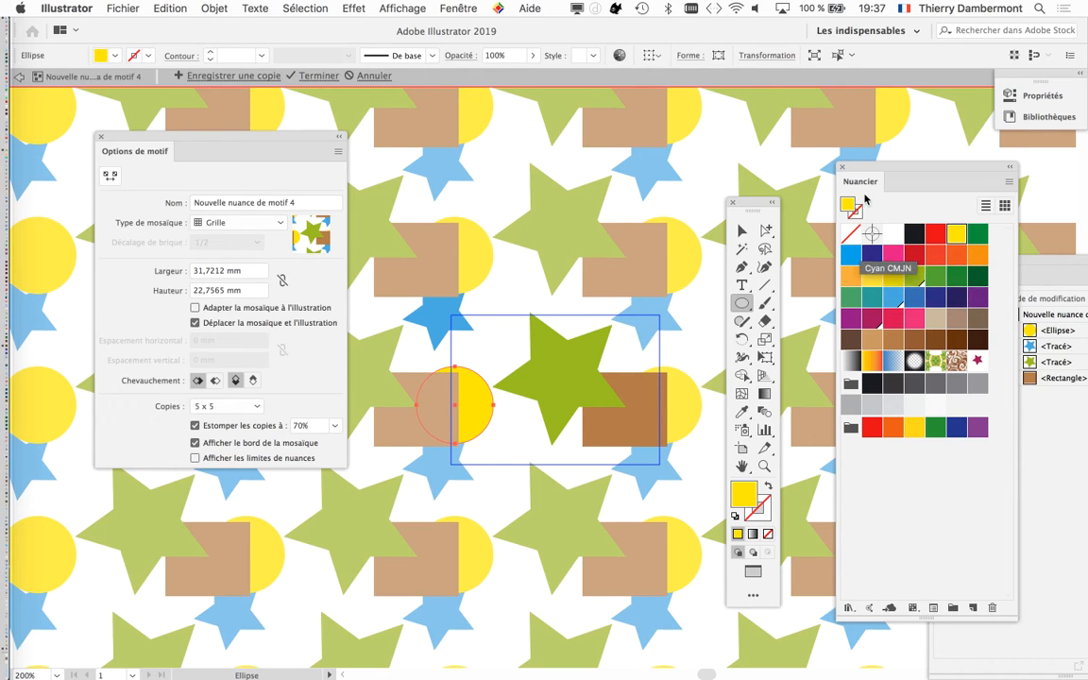
Step: Move the yellow circle up and right until it meets the green star, and bring the layer list fully into view
left_click_drag(861, 168, 319, 488)
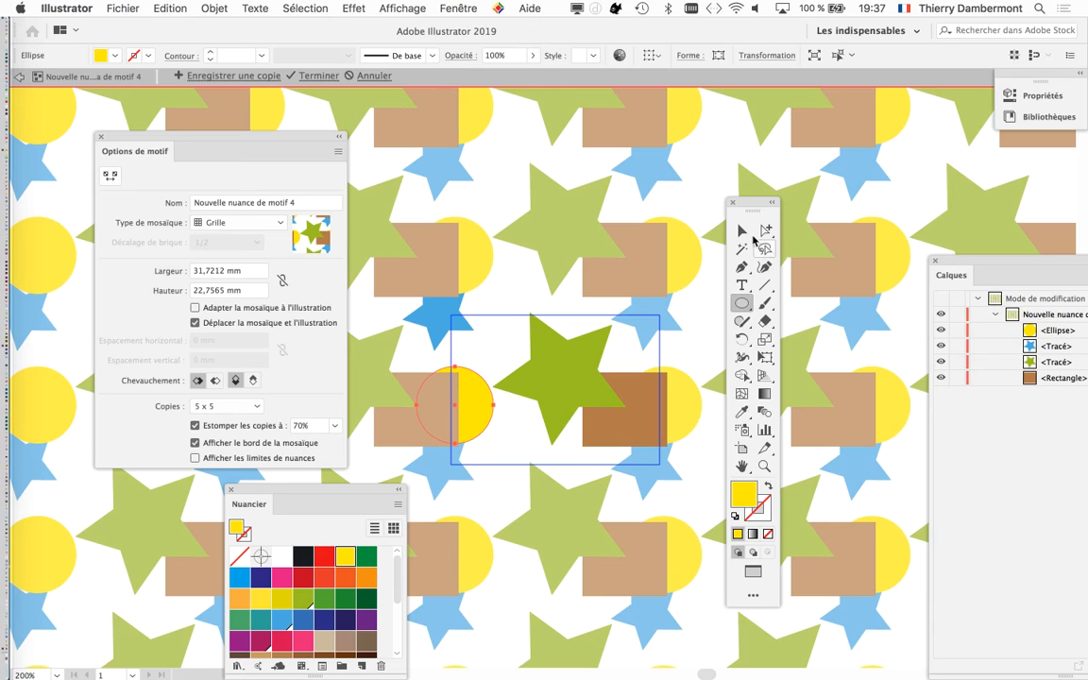
left_click(743, 232)
left_click_drag(482, 382, 494, 359)
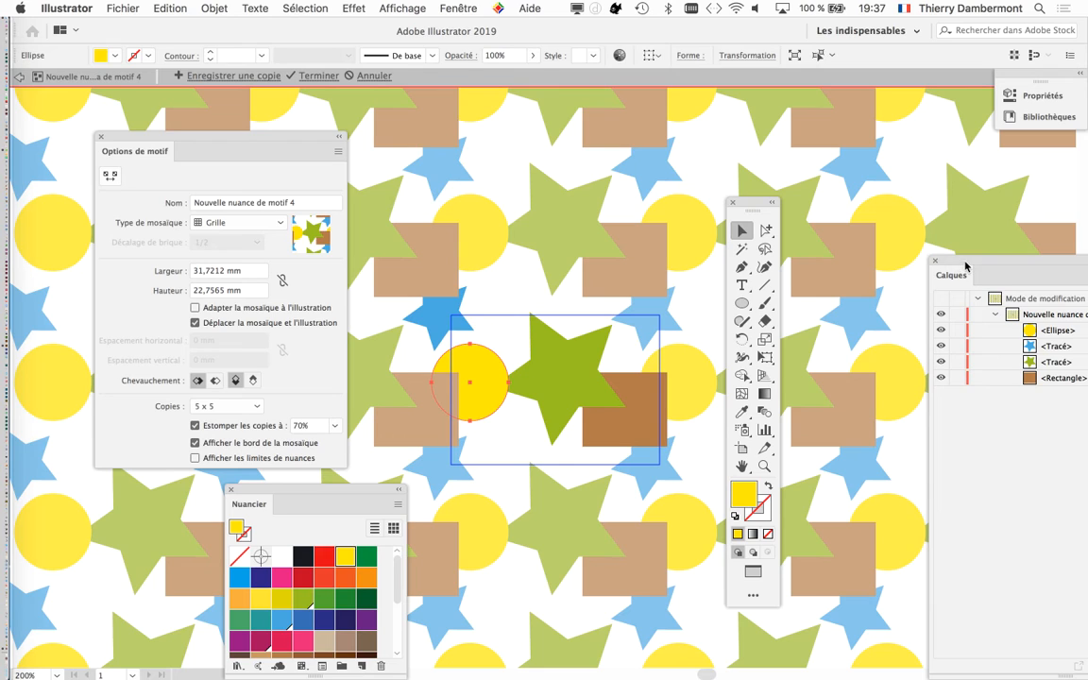
left_click_drag(965, 267, 833, 195)
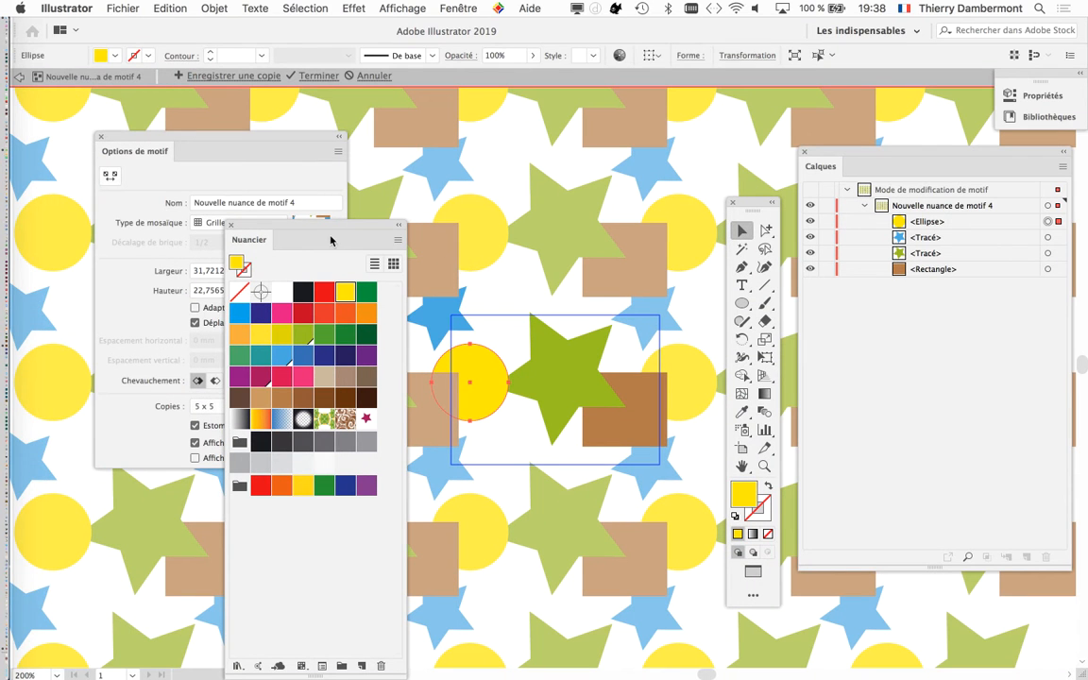
Step: Tighten the tile from its upper left corner with the Pattern Tile tool to 30,5719 mm by 21,3773 mm
left_click_drag(334, 230, 527, 505)
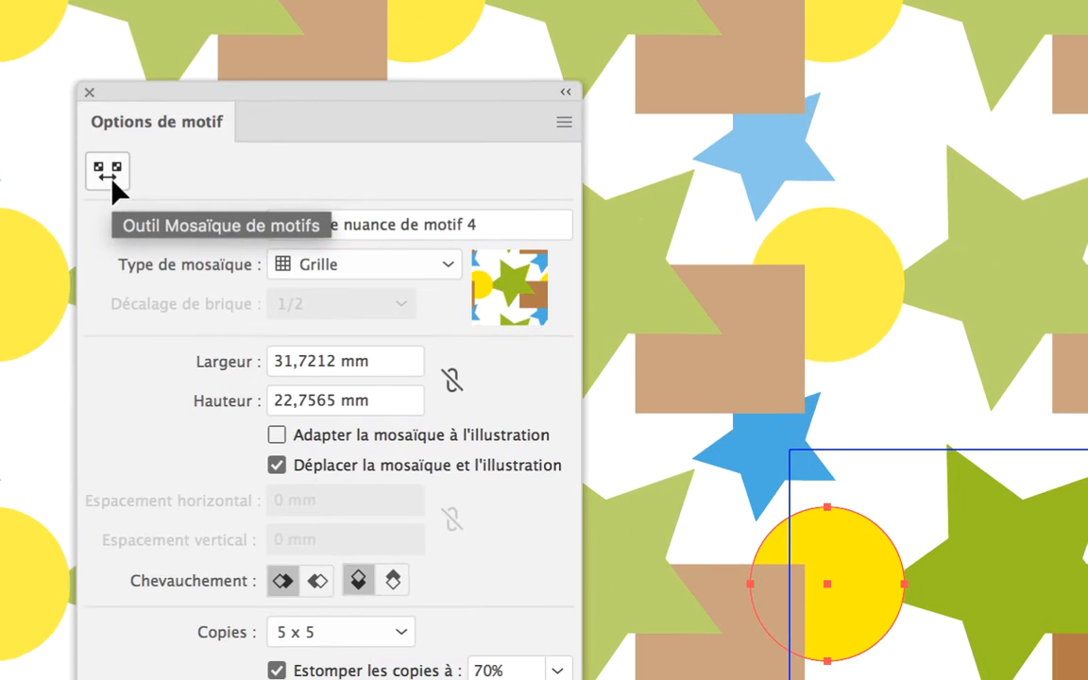
left_click(113, 178)
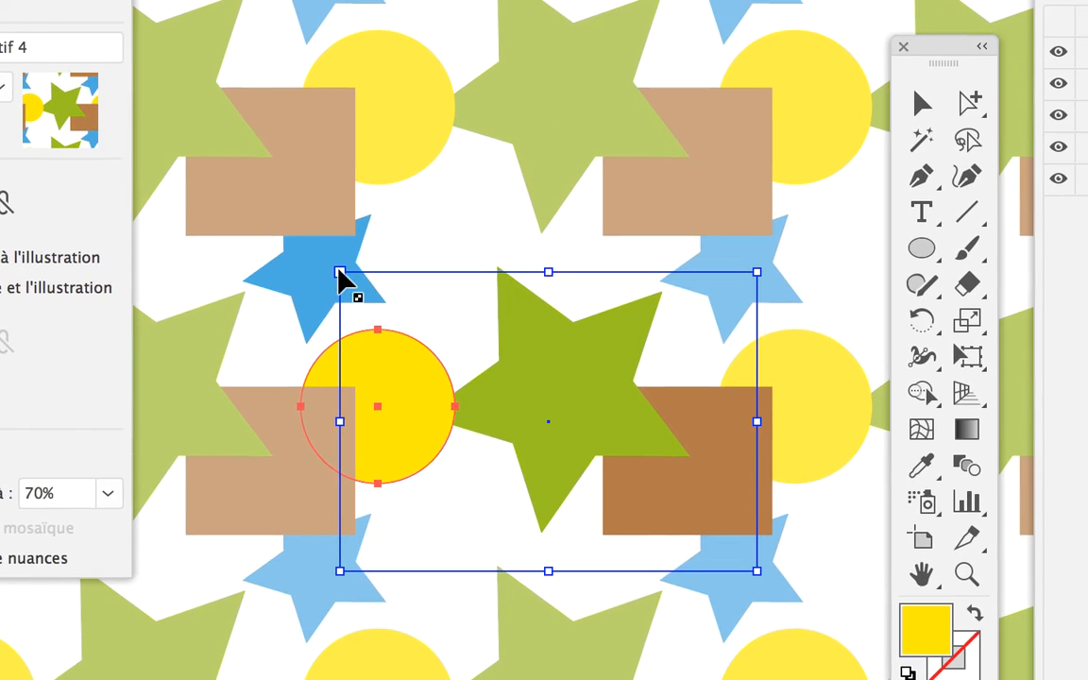
left_click_drag(340, 273, 354, 289)
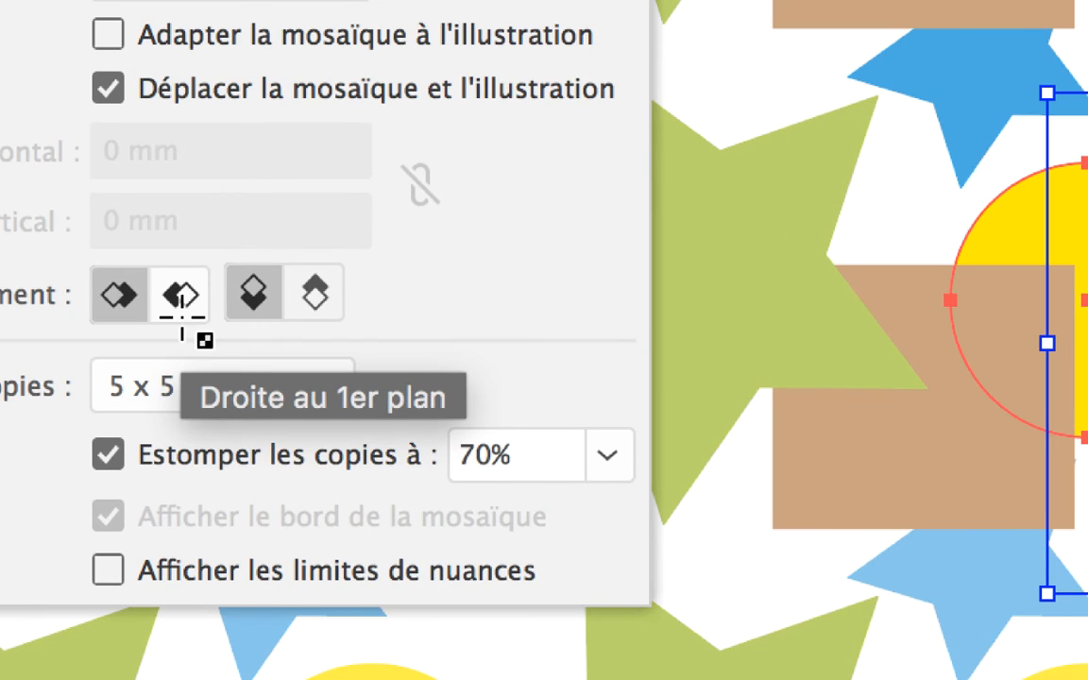
Step: Compare the left-in-front and right-in-front overlap orders of the tiles, ending with right in front
left_click(179, 312)
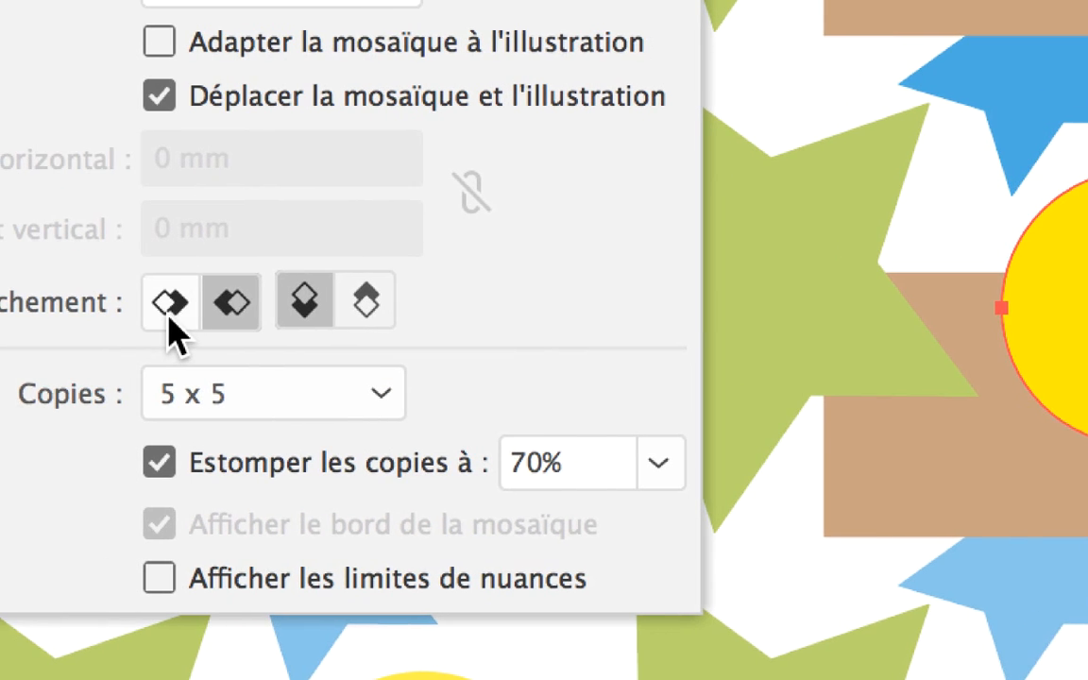
left_click(126, 316)
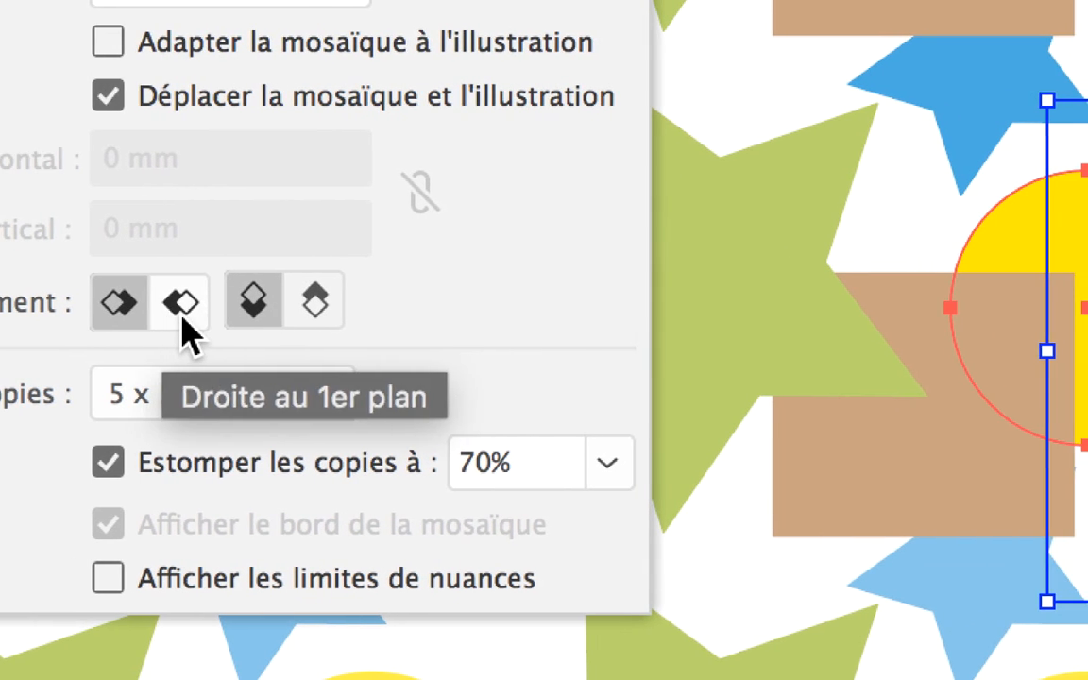
left_click(187, 319)
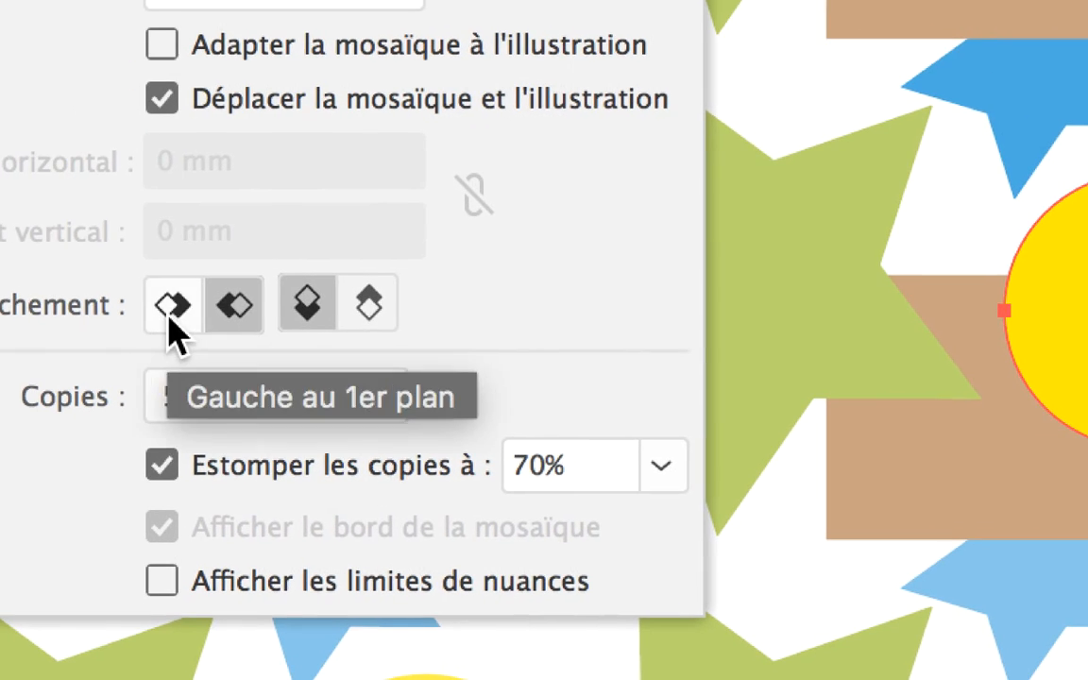
left_click(115, 313)
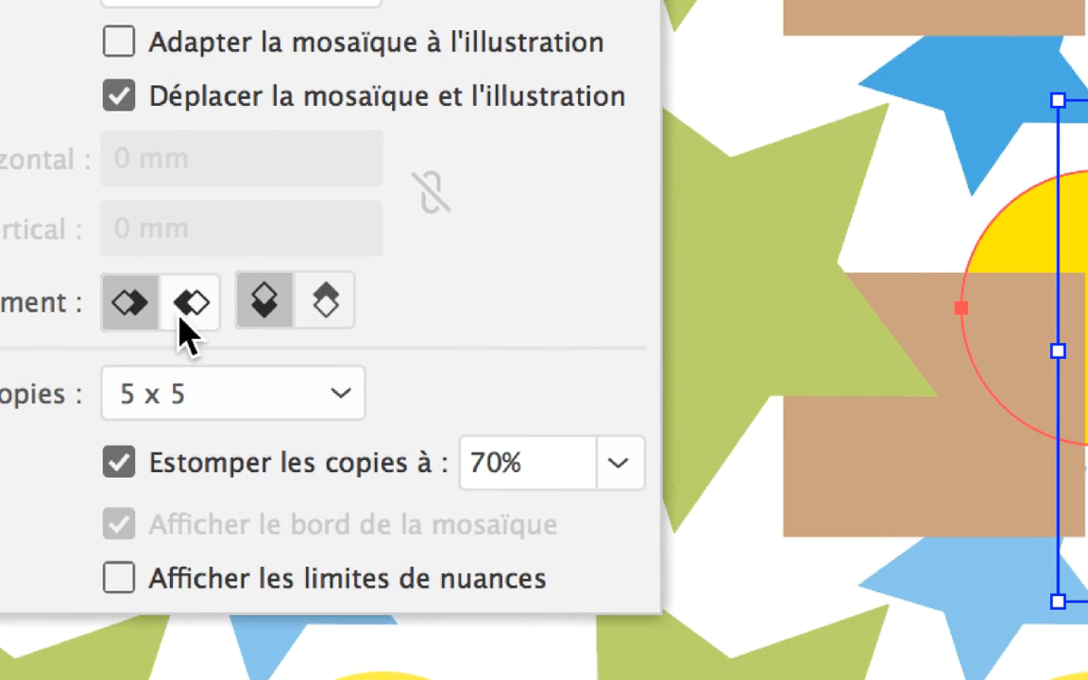
left_click(173, 319)
left_click(170, 315)
left_click(228, 312)
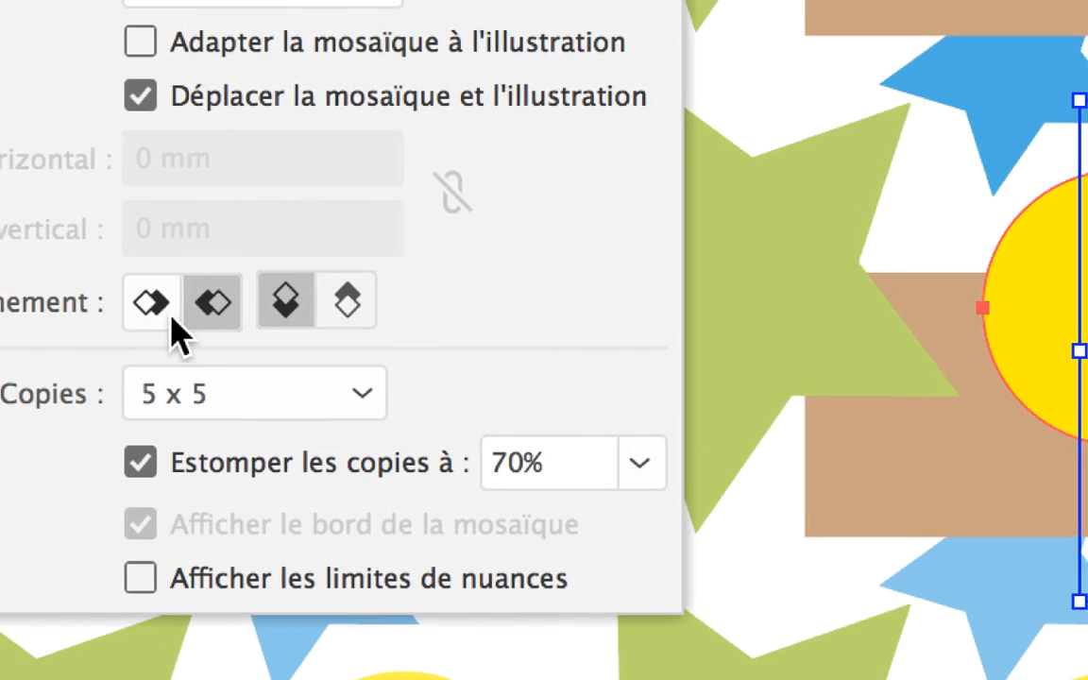
left_click(175, 319)
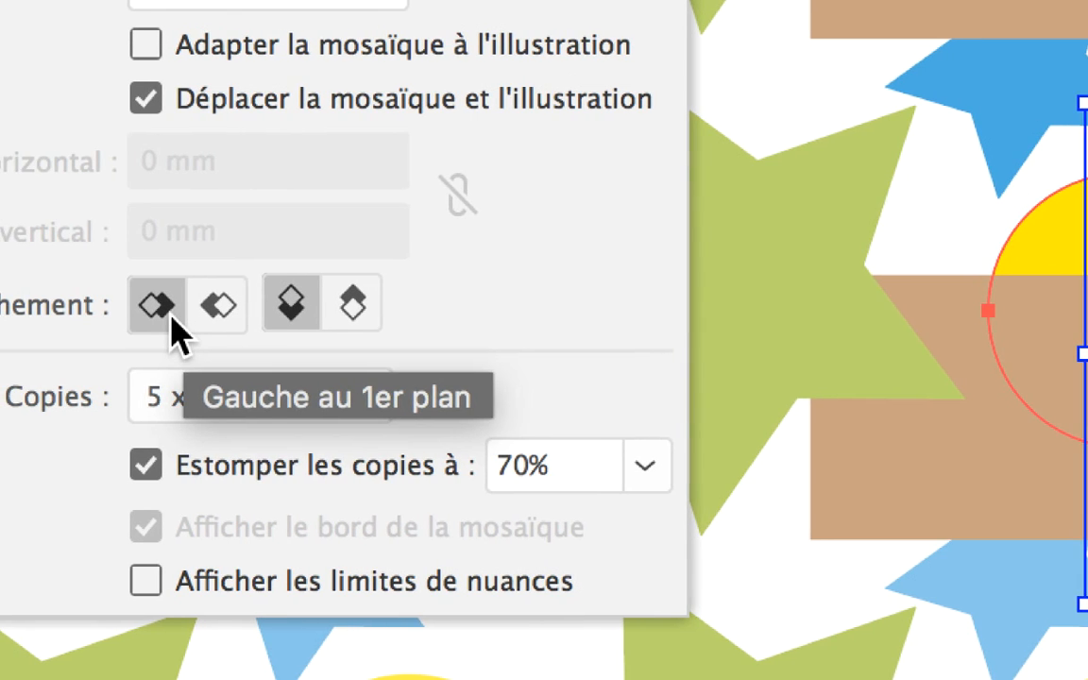
left_click(213, 316)
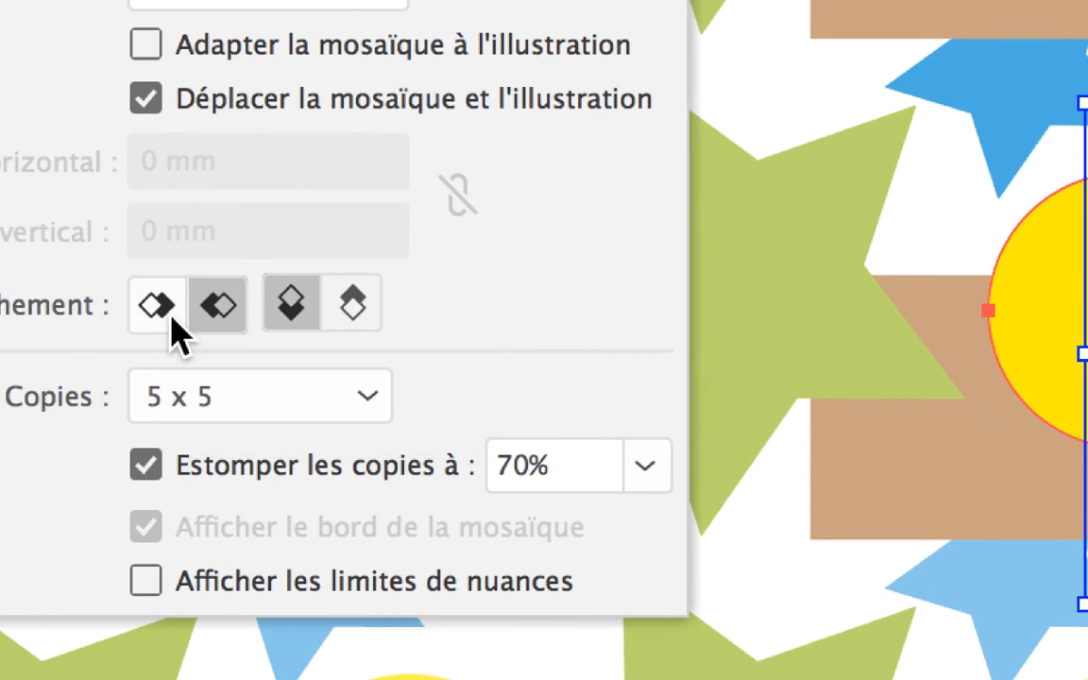
left_click(178, 315)
left_click(189, 312)
Step: Compare the top-in-front and bottom-in-front overlap orders of the tiles, ending with top in front
left_click(321, 307)
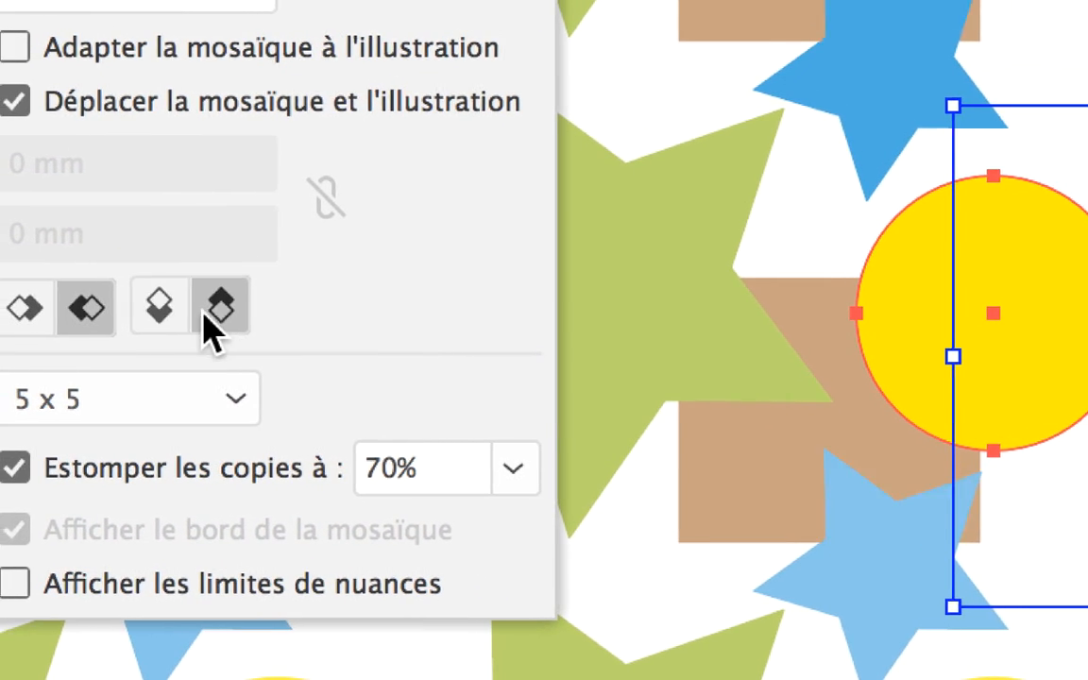
left_click(262, 304)
left_click(248, 311)
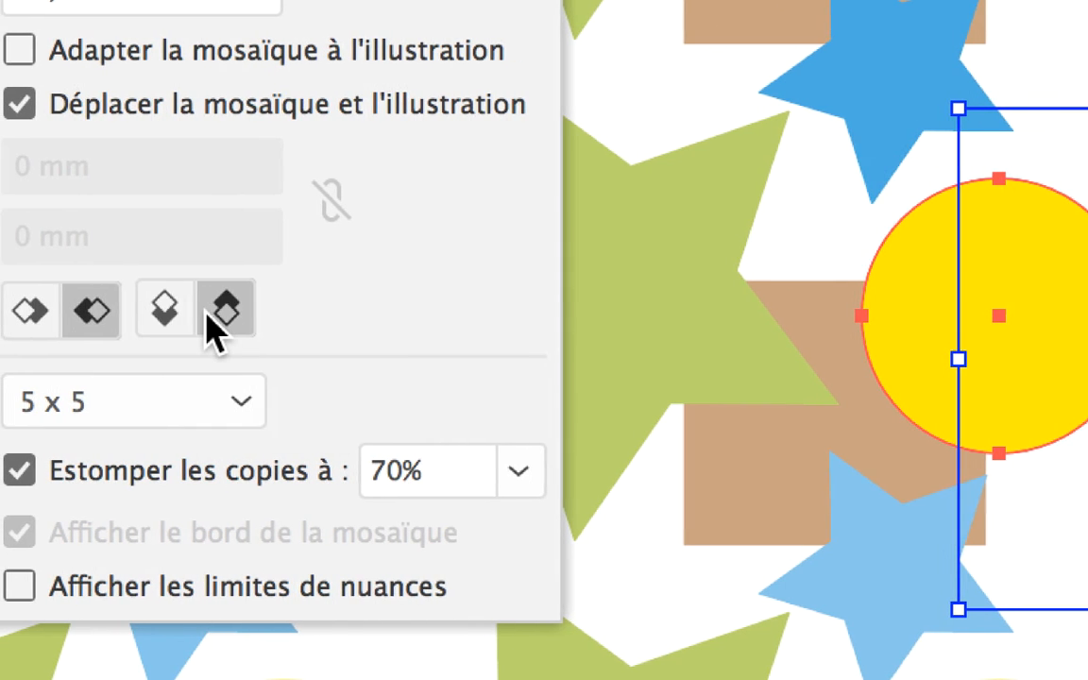
left_click(198, 314)
left_click(234, 313)
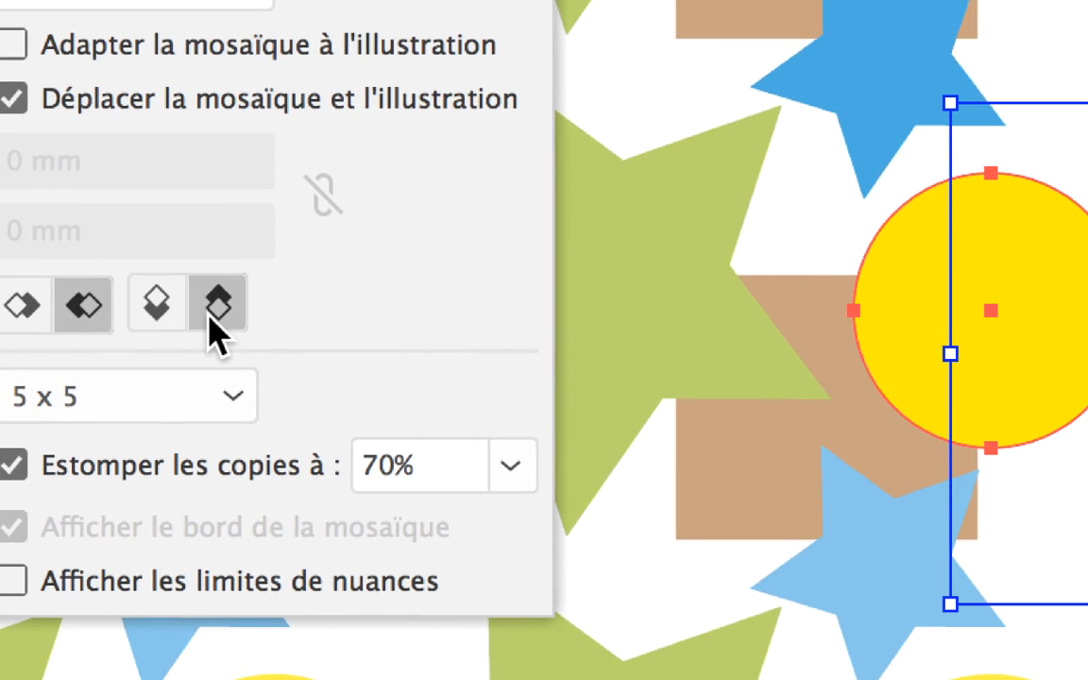
left_click(174, 311)
left_click(232, 312)
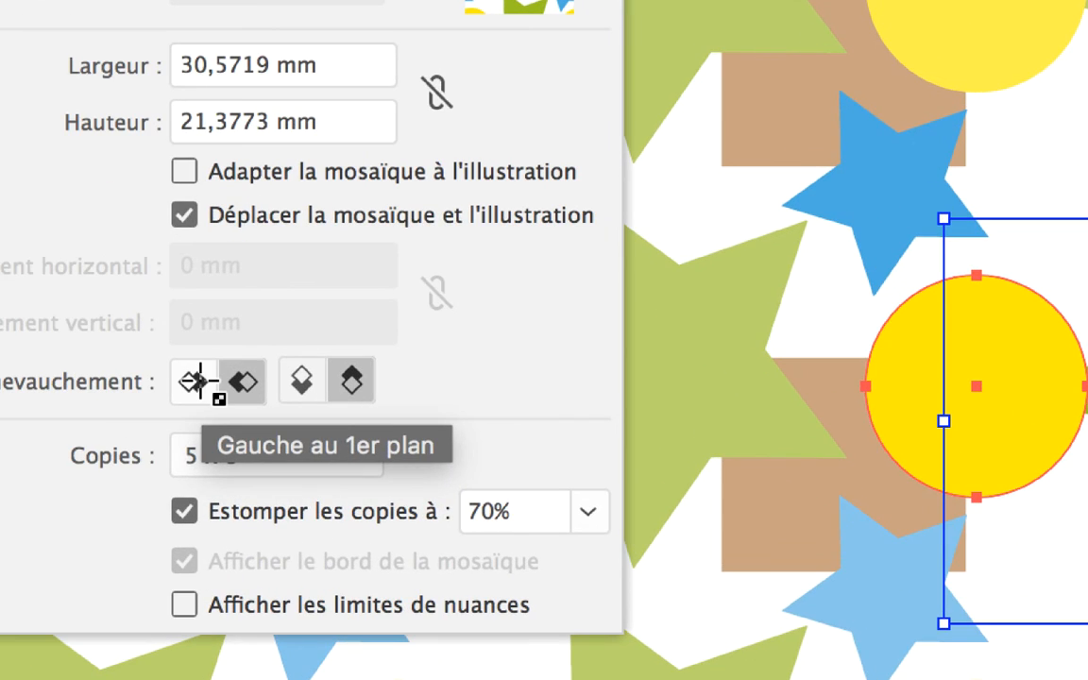
Step: Compare the horizontal and vertical tile overlap orders once more, leaving right in front and bottom in front active
left_click(200, 383)
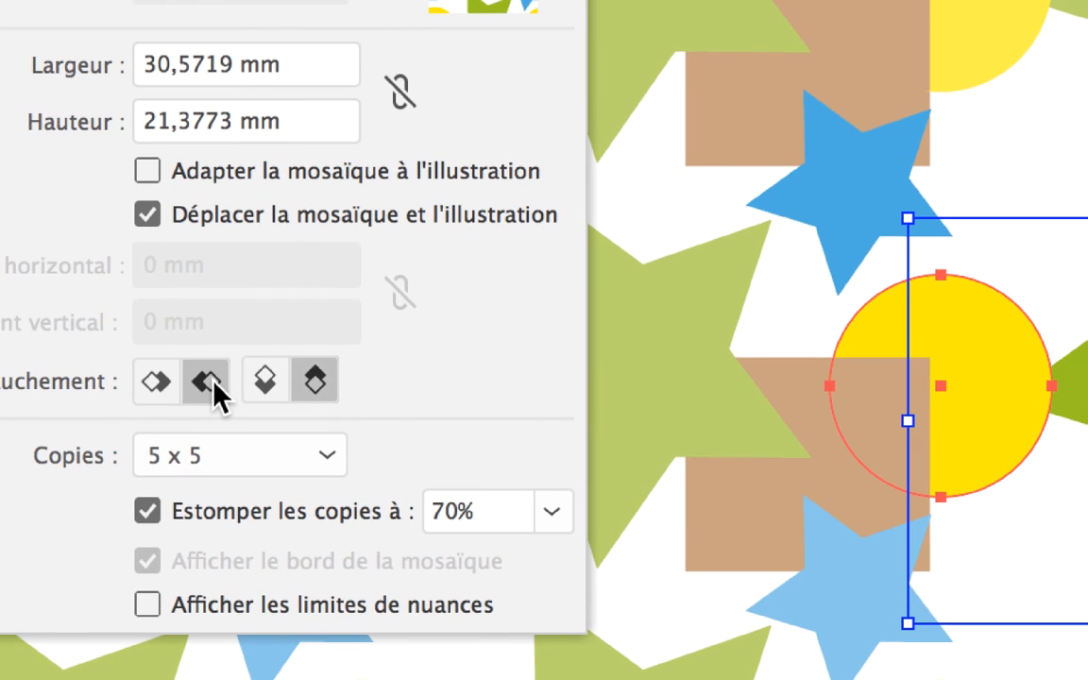
left_click(250, 387)
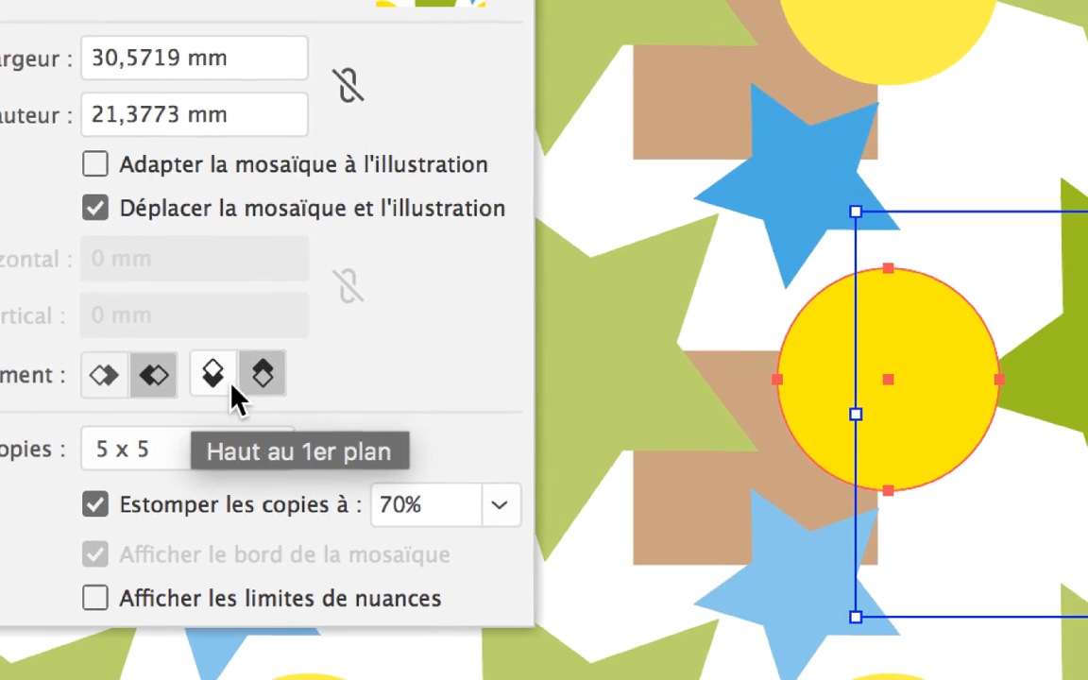
left_click(264, 377)
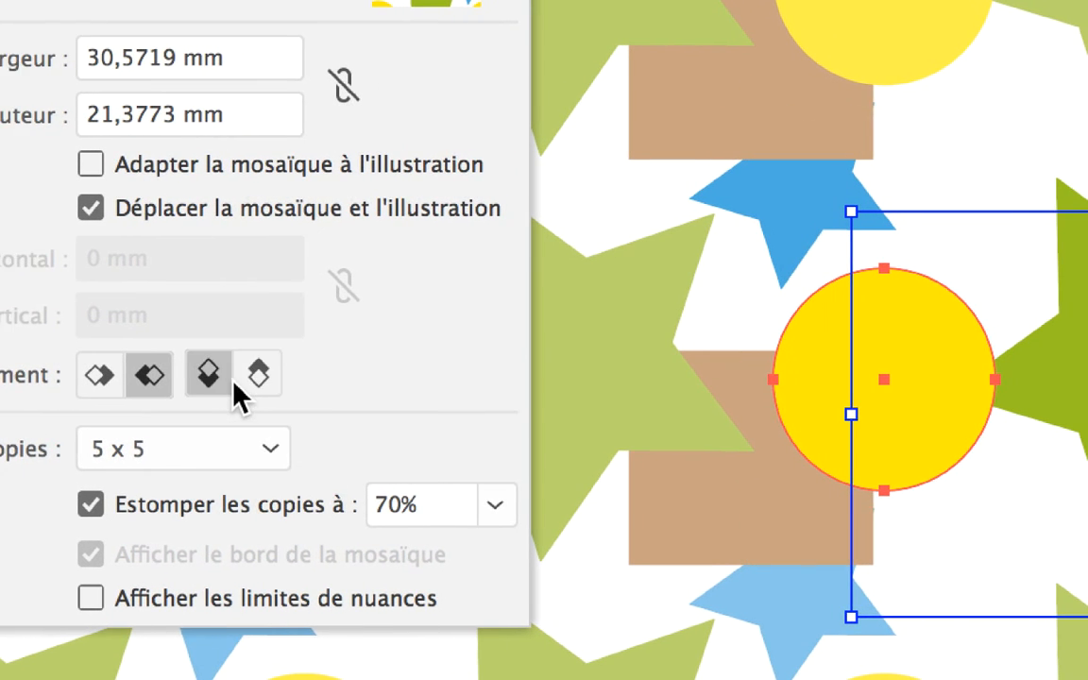
left_click(239, 377)
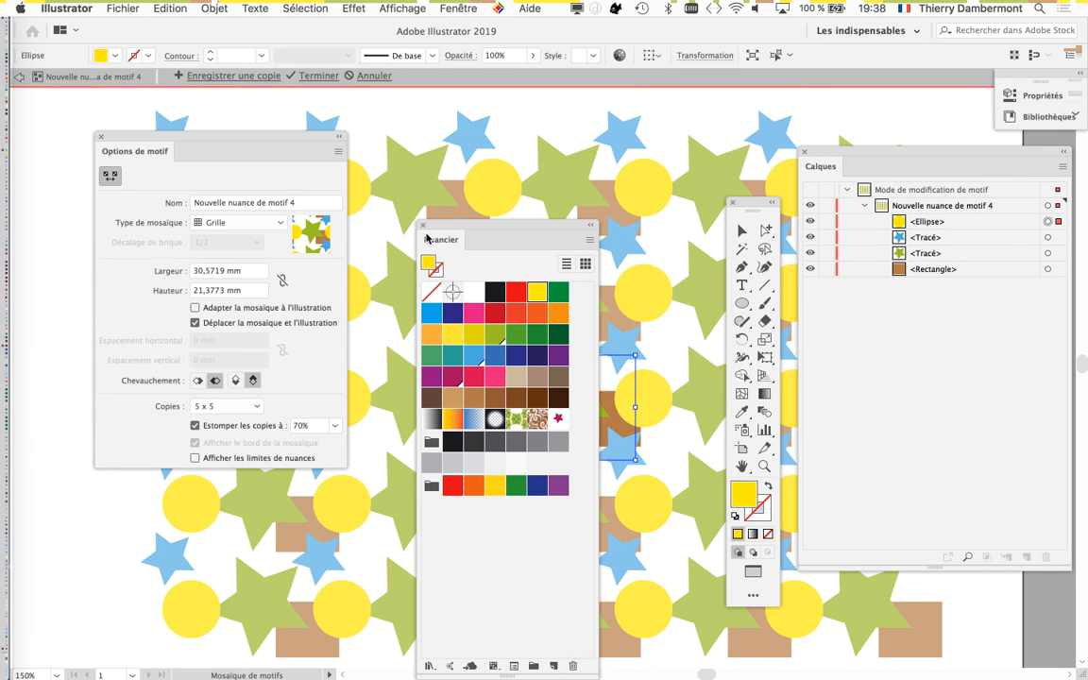
Step: Put the swatches away and leave pattern editing mode to return to the full document
left_click(423, 224)
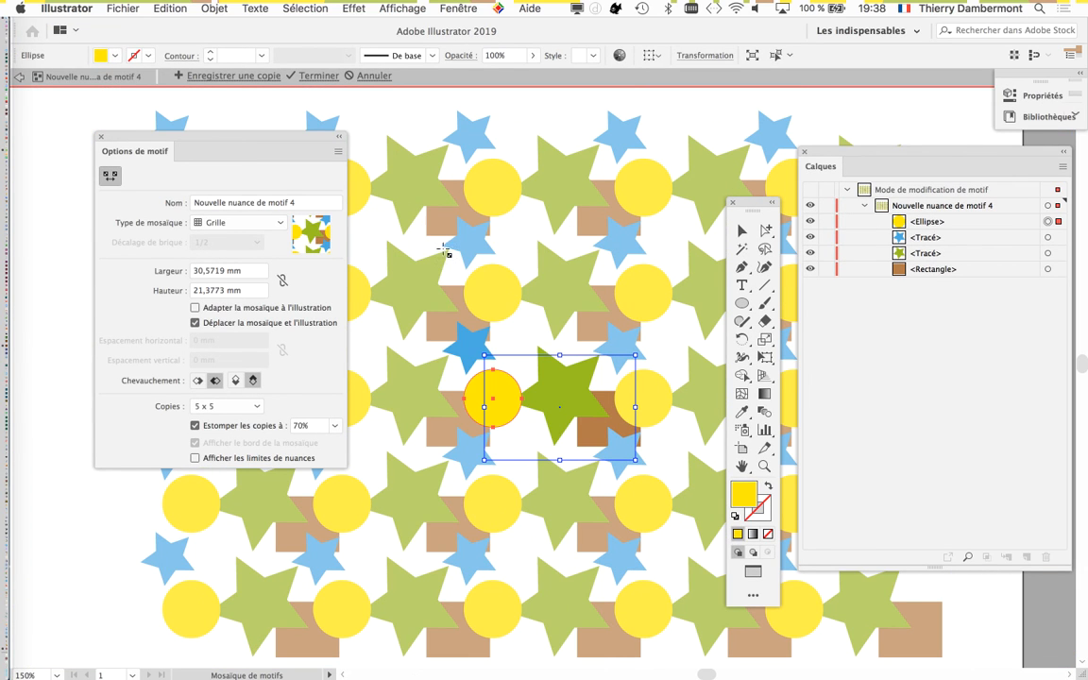
left_click(19, 75)
key("super+minus")
key("super+minus")
key("super+minus")
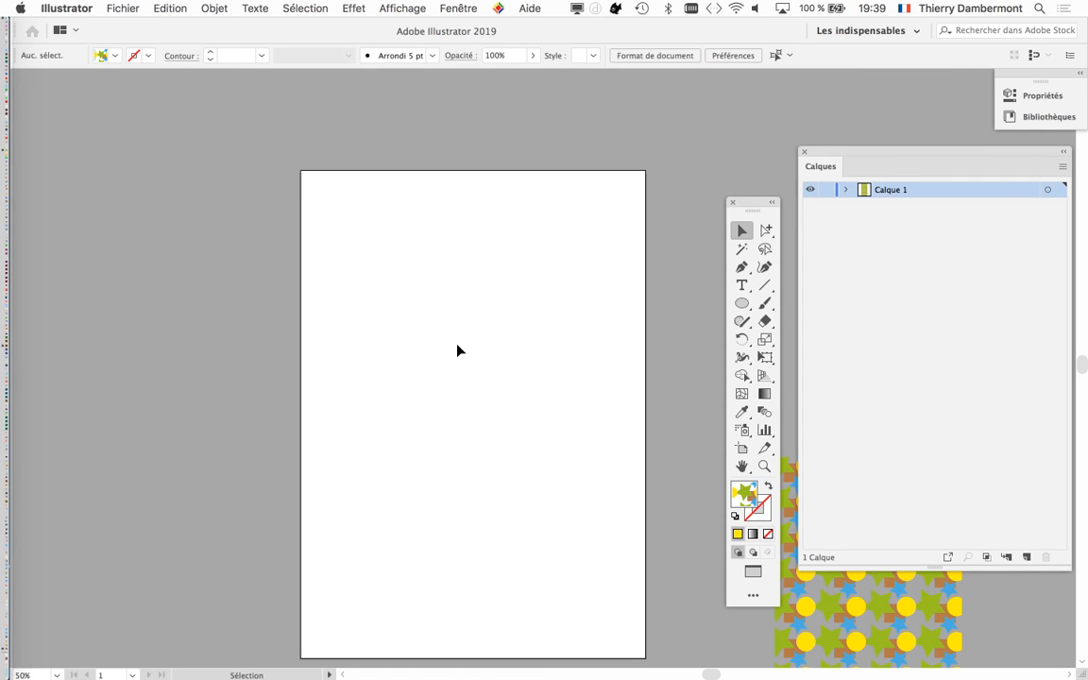
Step: Move the pattern-filled rectangle up and left until it stands just beside the right edge of the blank artboard
left_click_drag(522, 356, 326, 300)
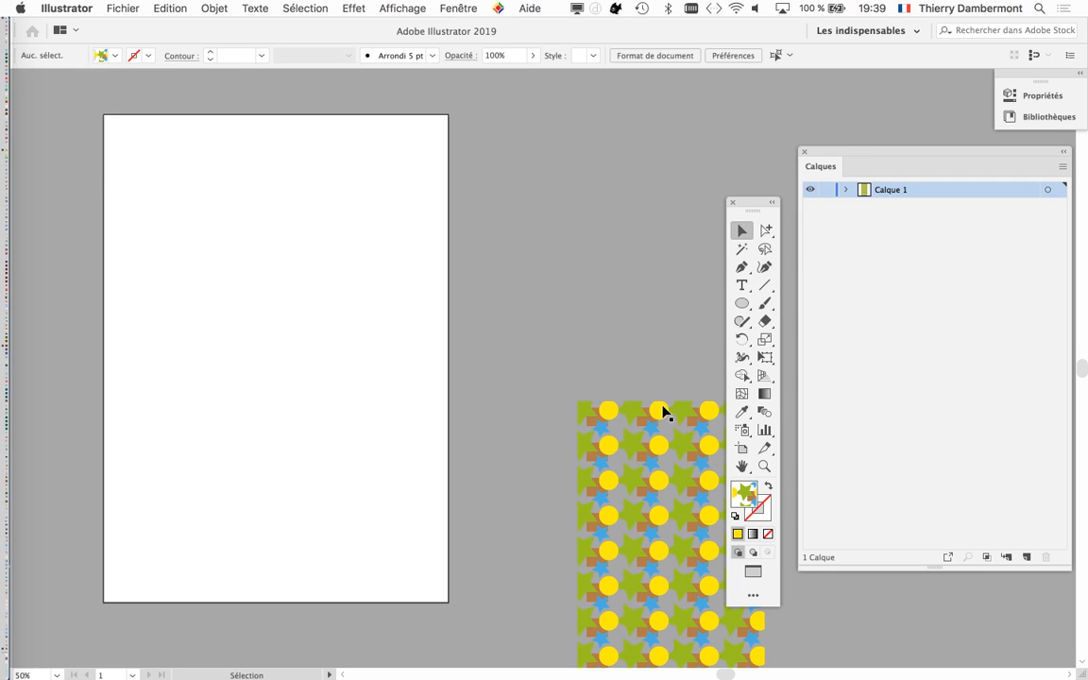
left_click_drag(639, 444, 552, 309)
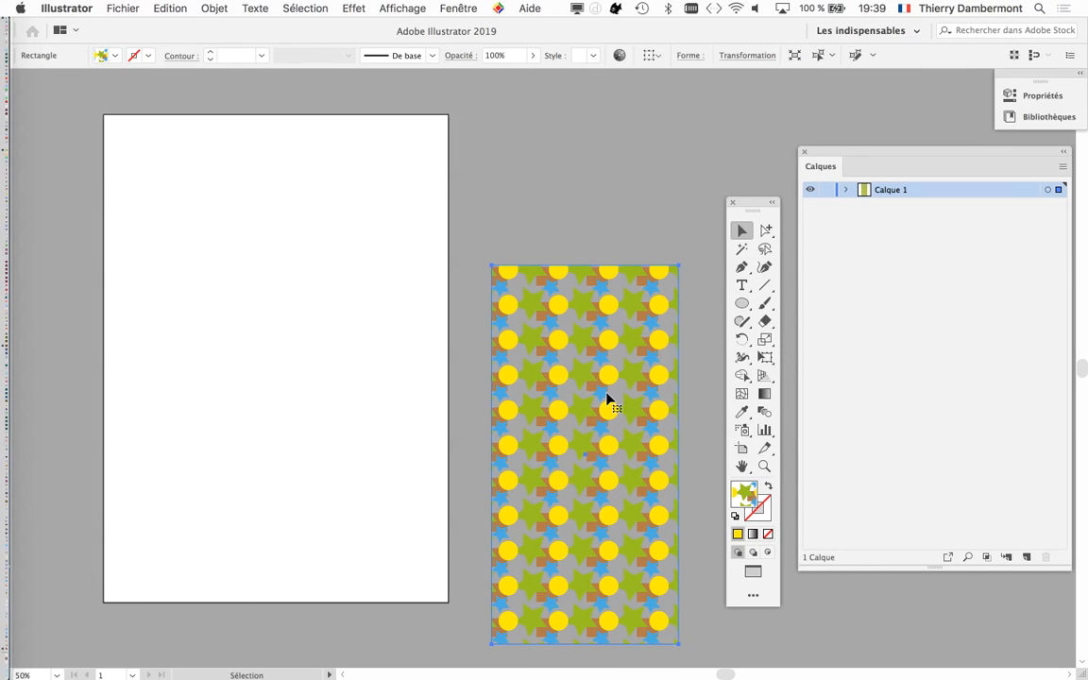
left_click_drag(603, 377, 616, 318)
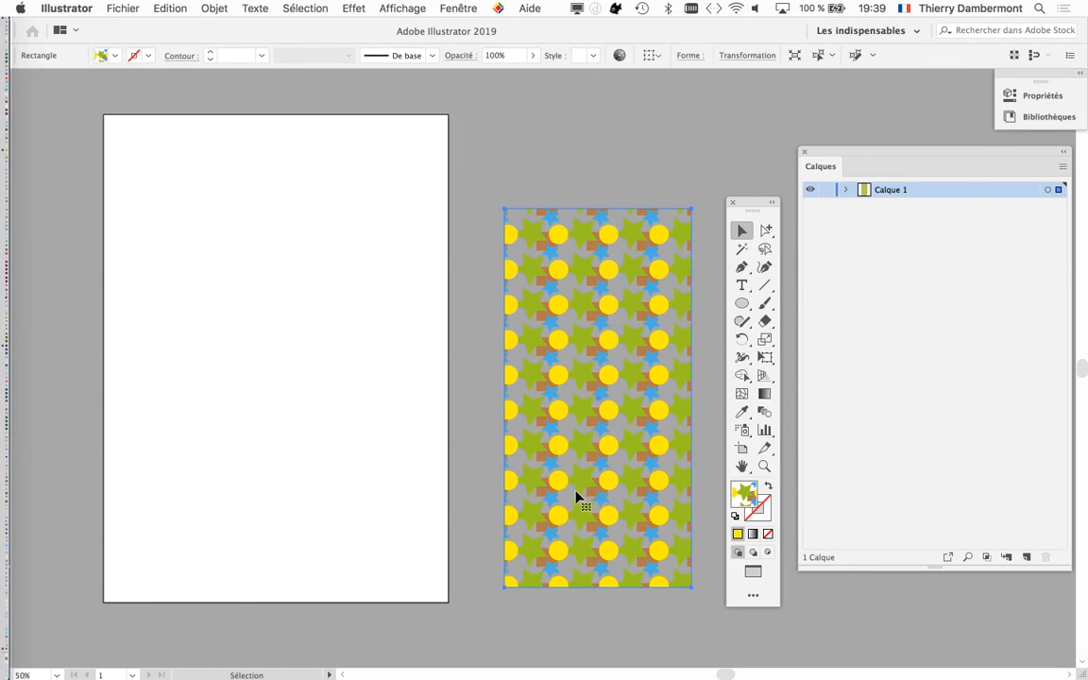